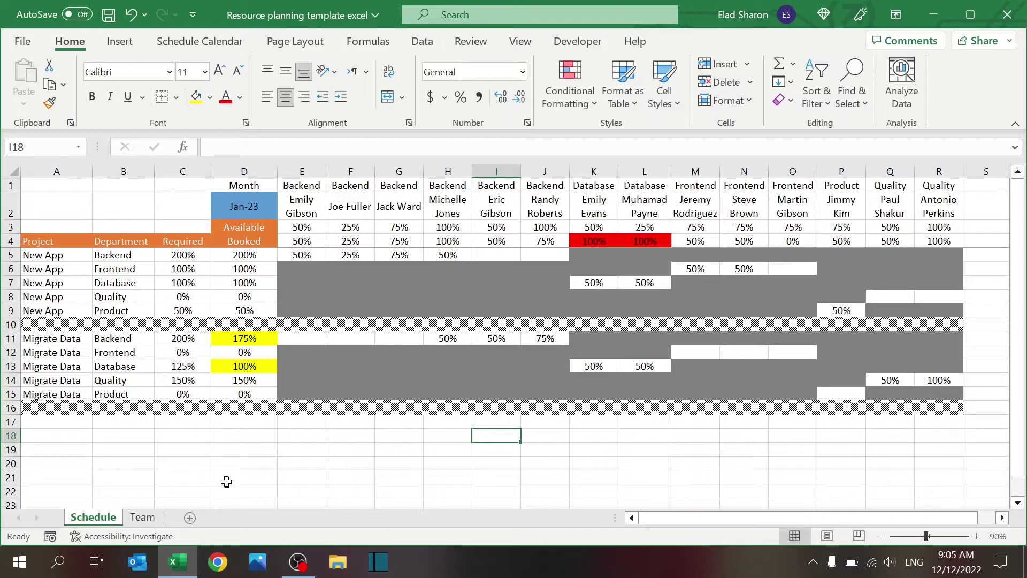
Switch to the Team sheet listing departments and monthly availability from Jan-23 to Dec-23
click(137, 519)
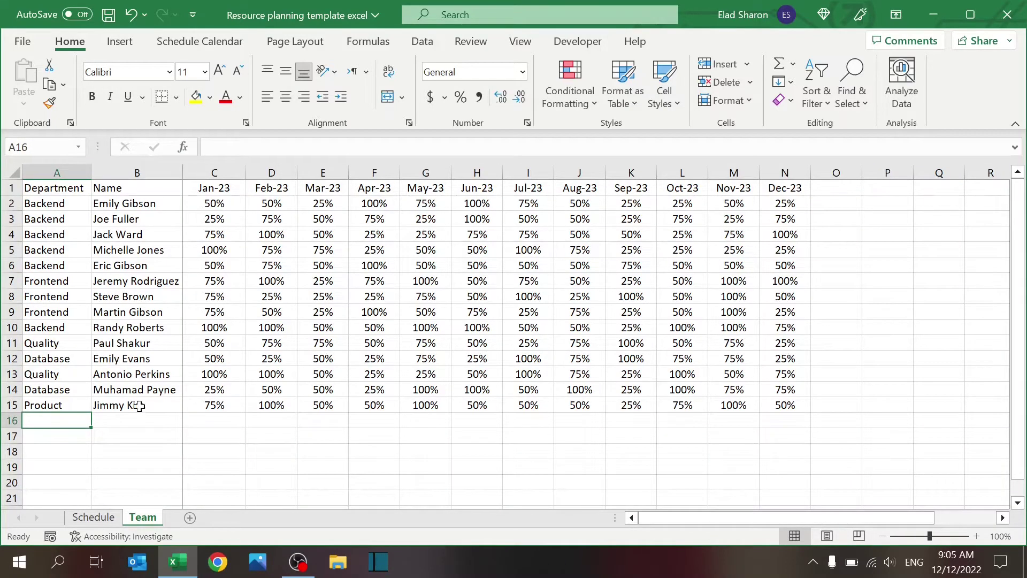
click(81, 172)
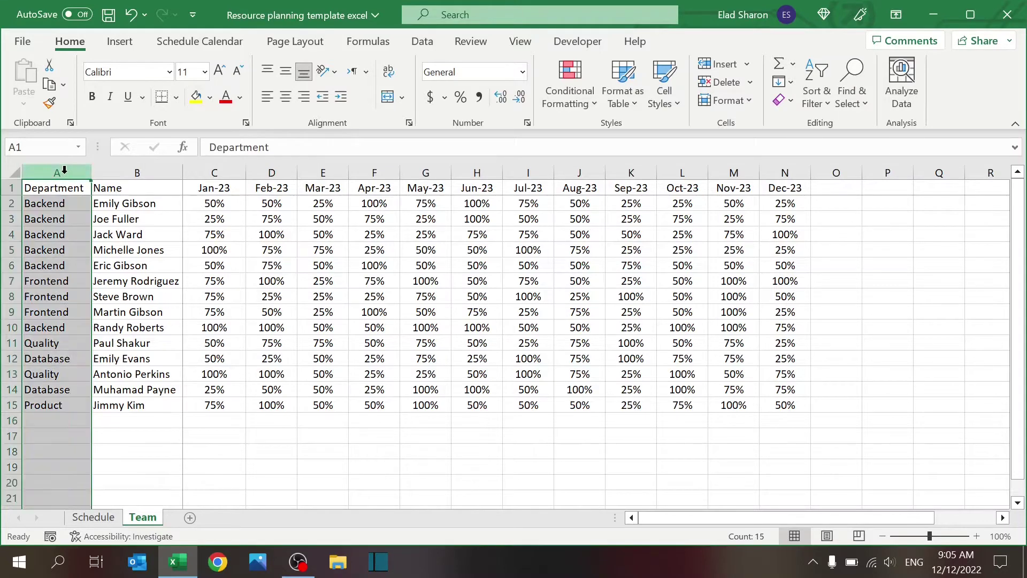
click(113, 167)
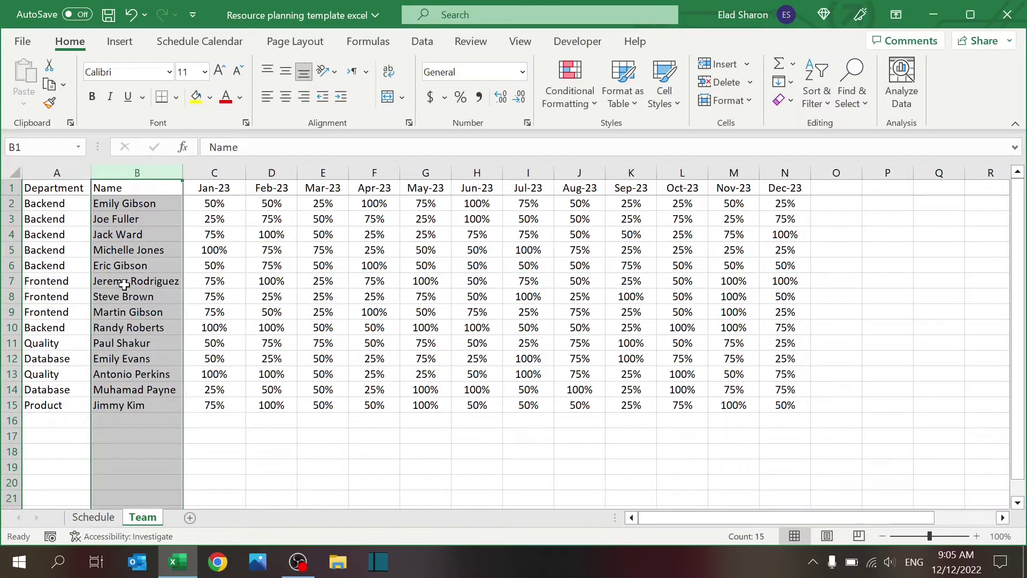
click(72, 204)
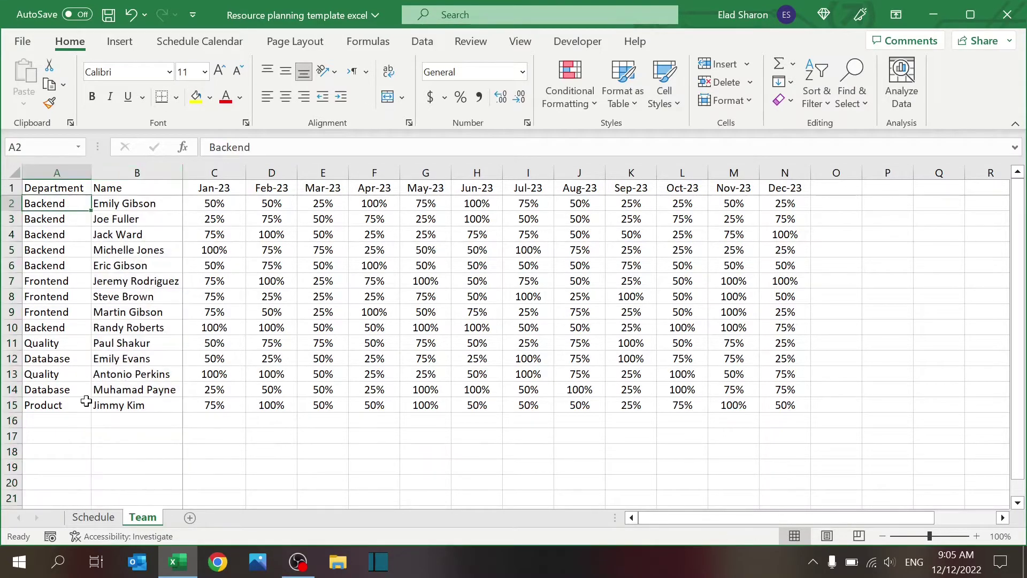
click(89, 422)
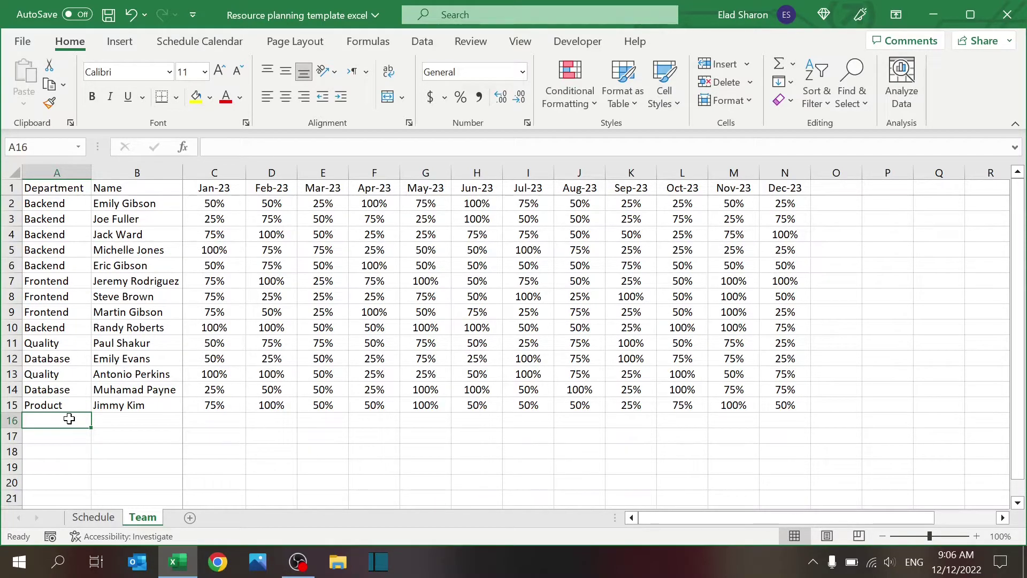
click(117, 203)
drag(117, 202, 122, 405)
click(122, 406)
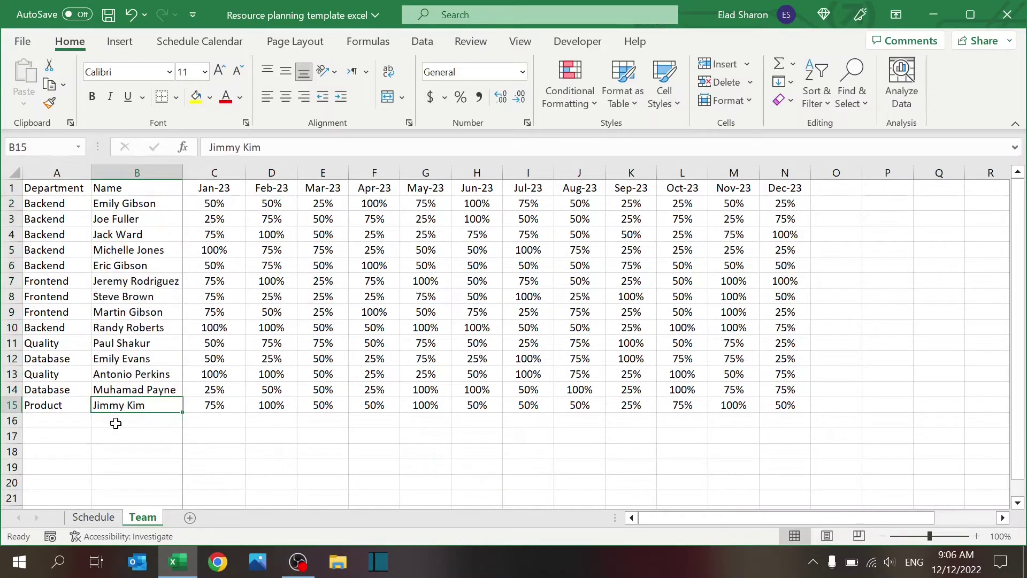
click(117, 427)
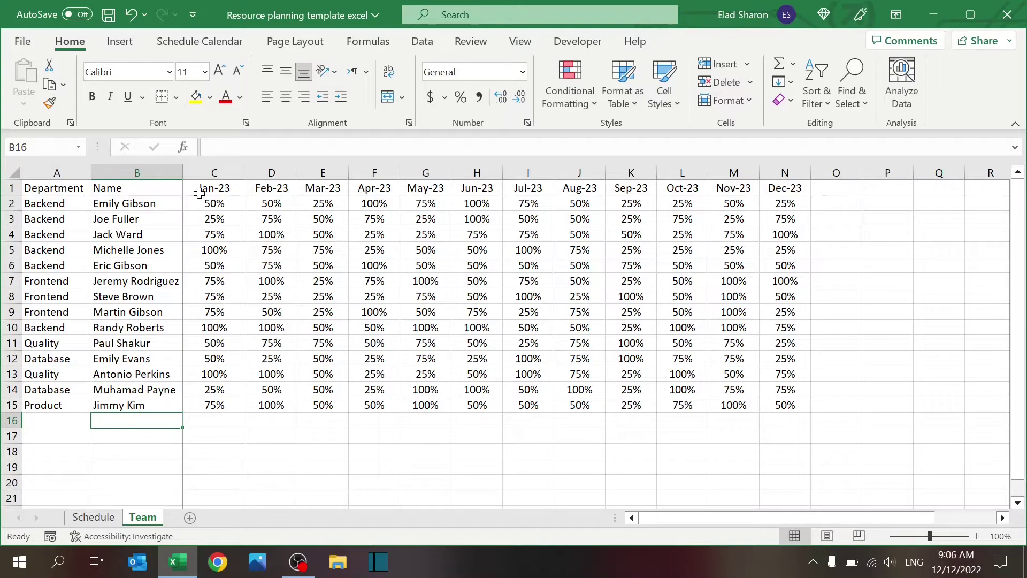
drag(209, 171, 781, 200)
click(570, 252)
click(230, 186)
click(258, 183)
click(326, 183)
click(372, 183)
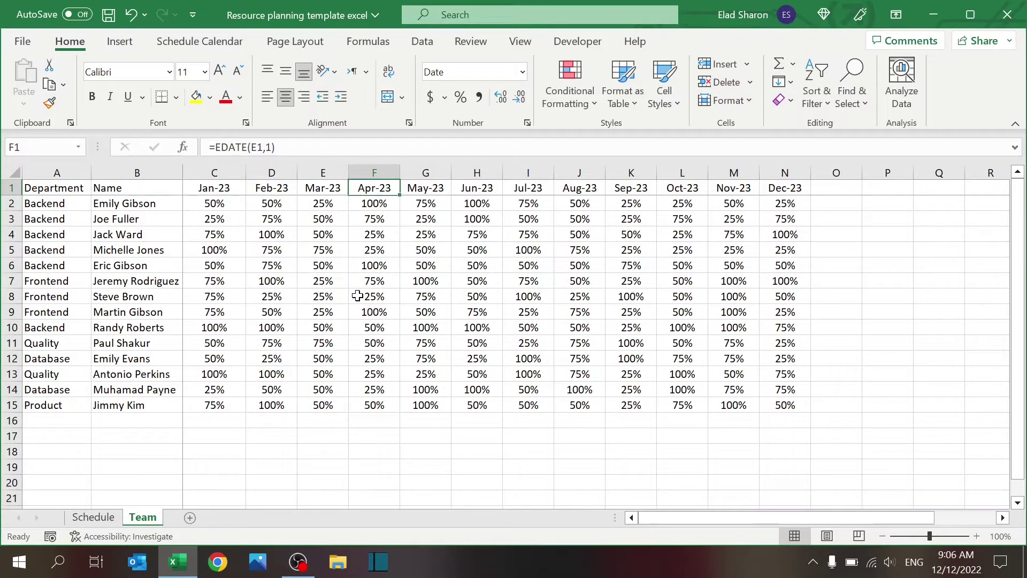
click(237, 190)
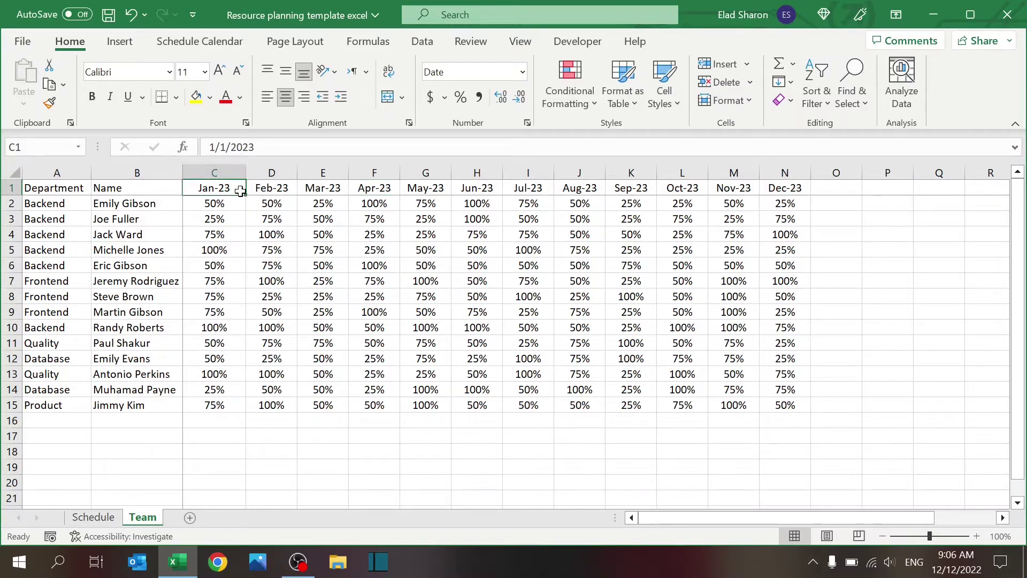
click(271, 190)
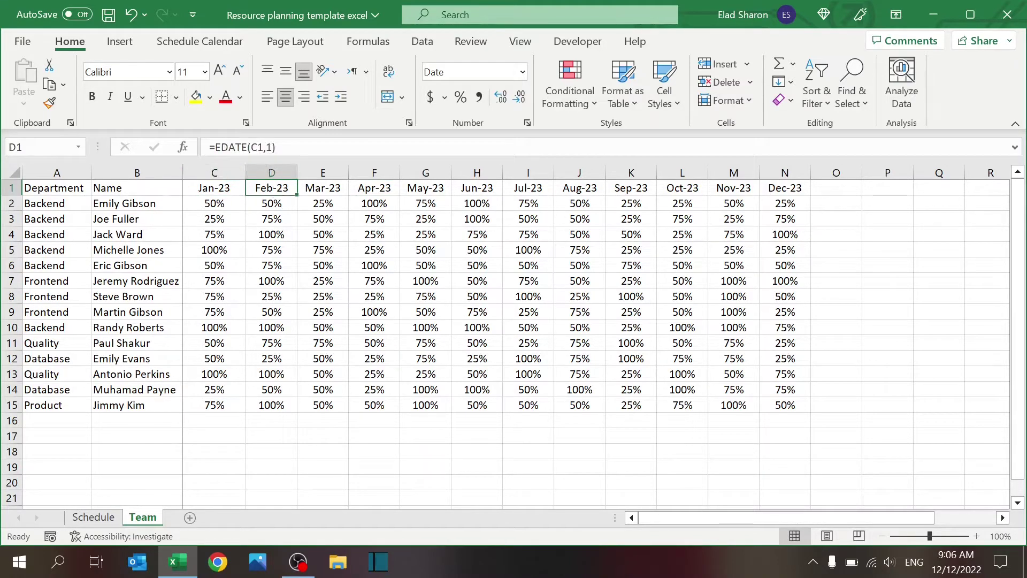
double_click(271, 190)
key(Escape)
click(321, 188)
click(367, 190)
click(410, 190)
click(467, 190)
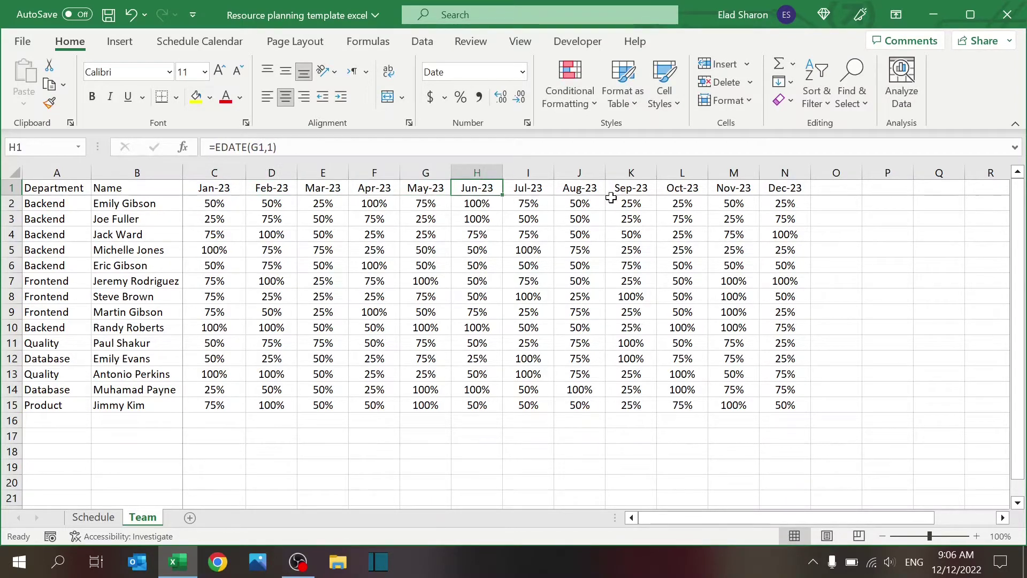
click(794, 183)
drag(211, 203, 764, 401)
click(838, 295)
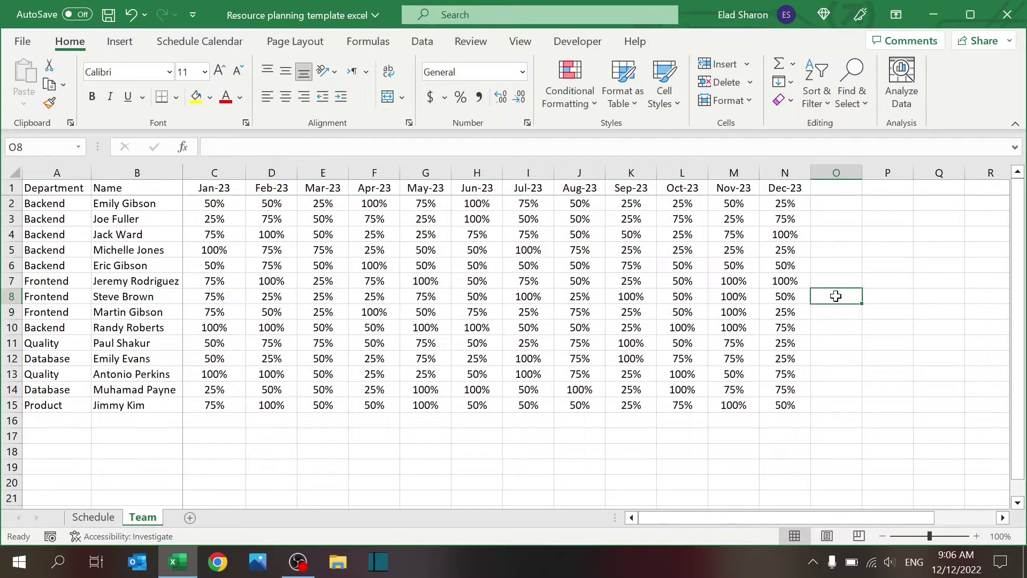
key(Right)
key(Right)
key(Right)
key(Right)
key(Right)
key(Right)
key(Right)
key(Right)
key(Right)
key(Right)
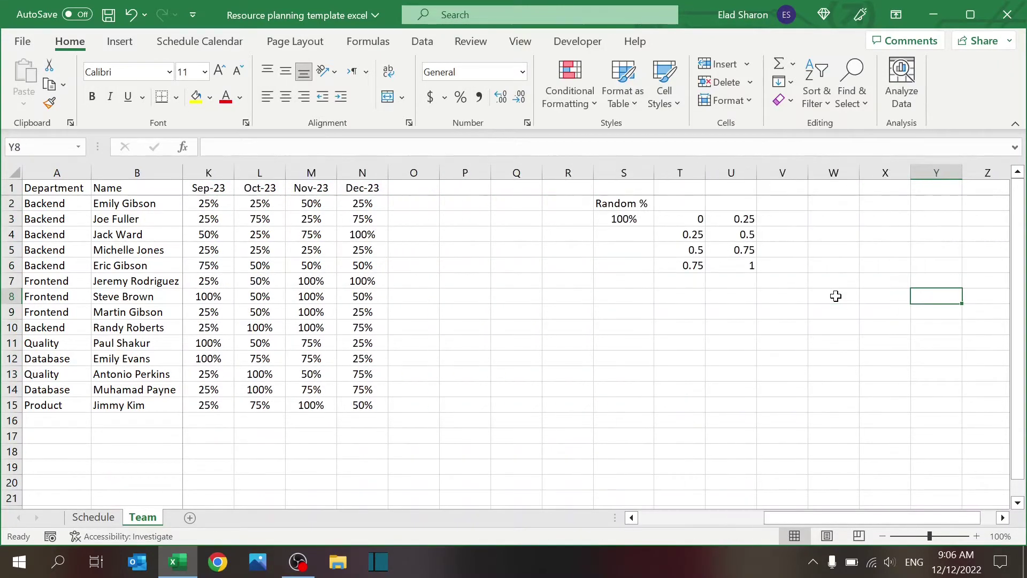
click(645, 221)
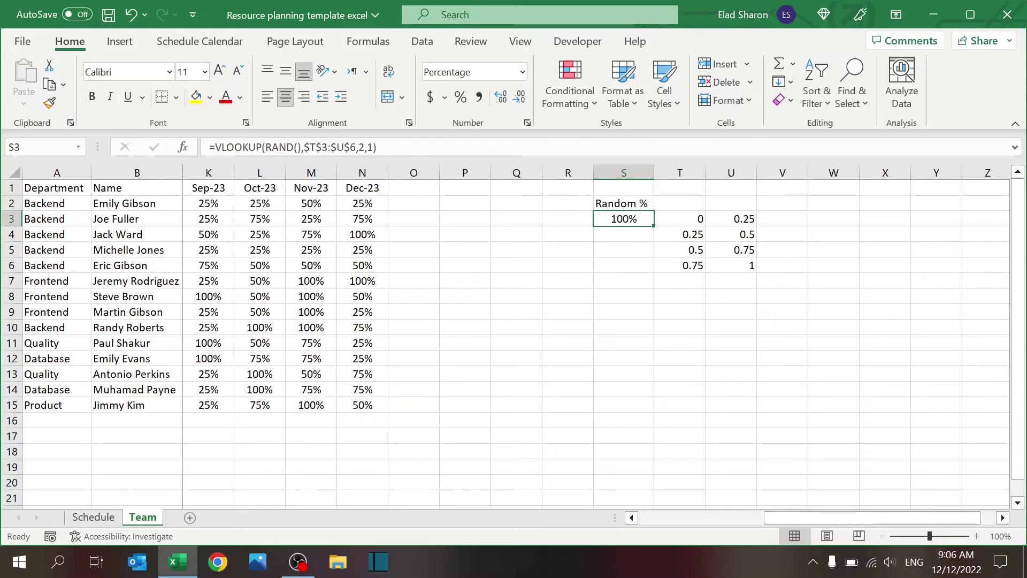
click(407, 145)
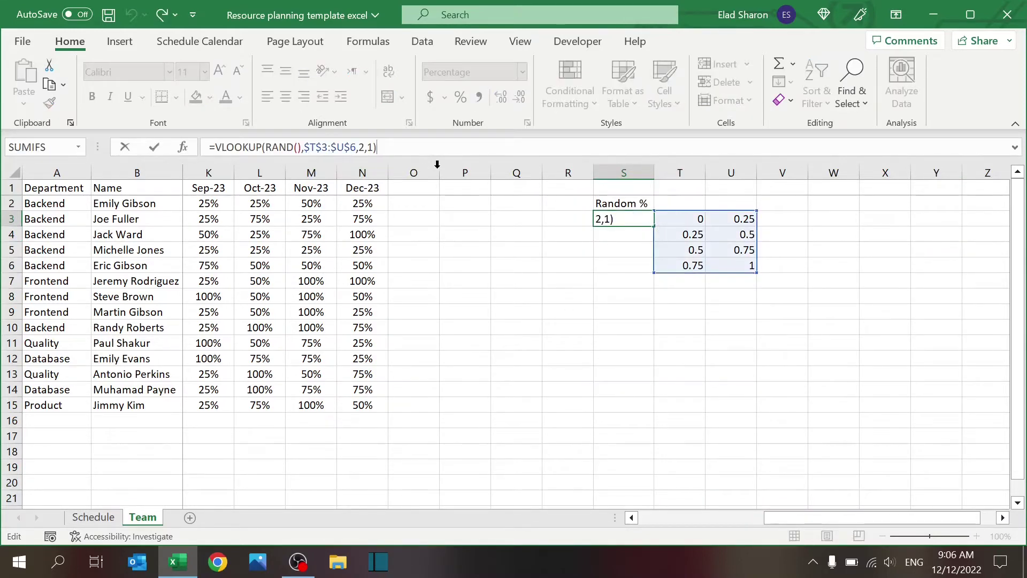
key(Escape)
drag(717, 216, 721, 266)
click(728, 209)
click(725, 217)
click(729, 230)
click(731, 250)
click(732, 280)
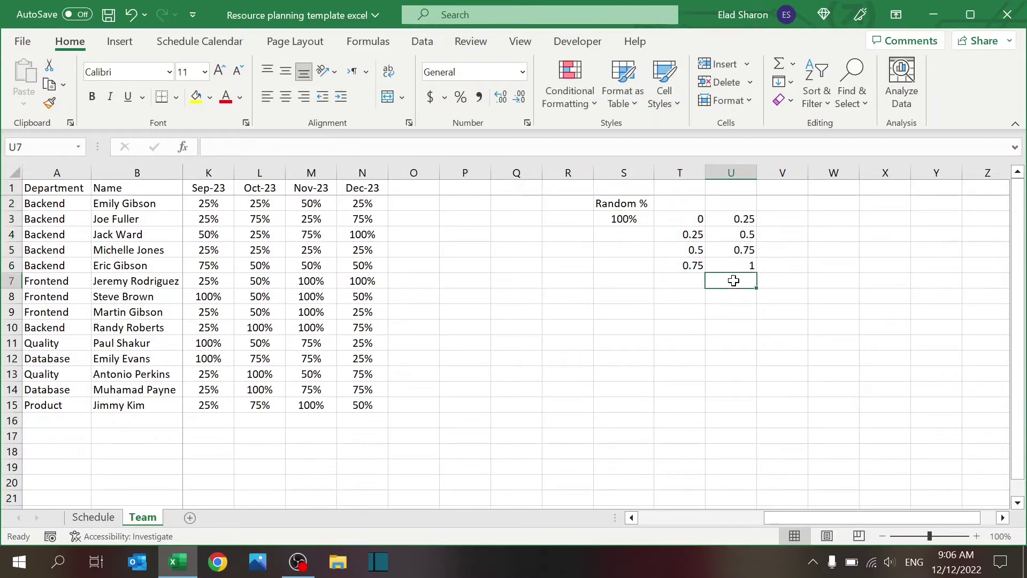
click(650, 516)
click(227, 202)
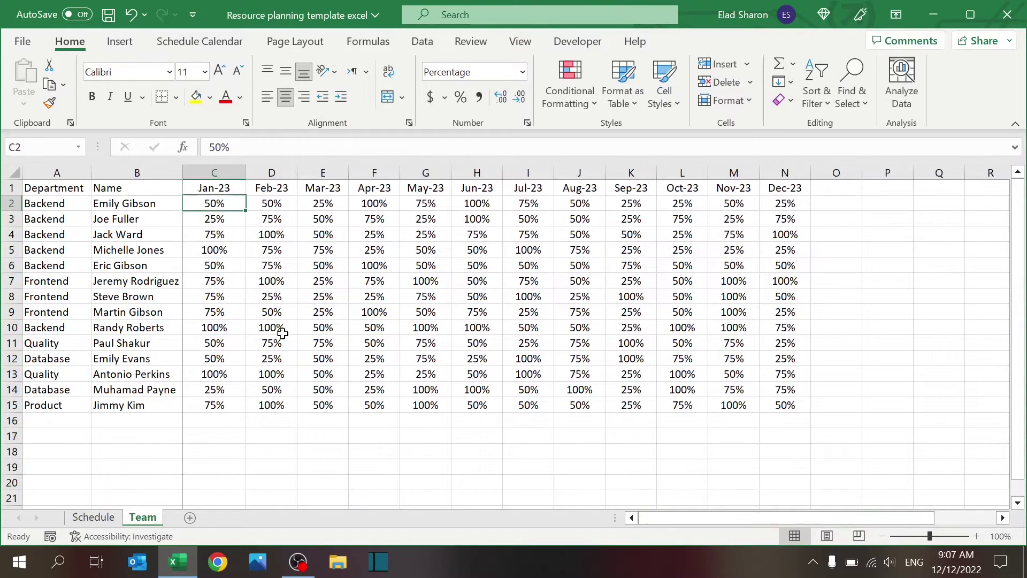
click(309, 345)
click(307, 386)
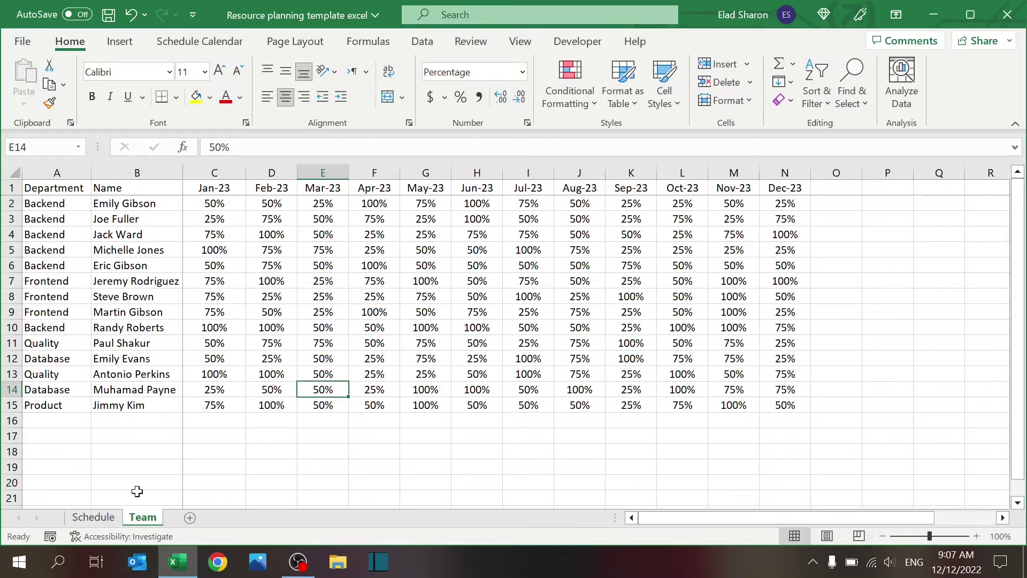
Return to the Schedule sheet and inspect E1's TRANSPOSE(SORT(OFFSET(...))) header formula
click(91, 516)
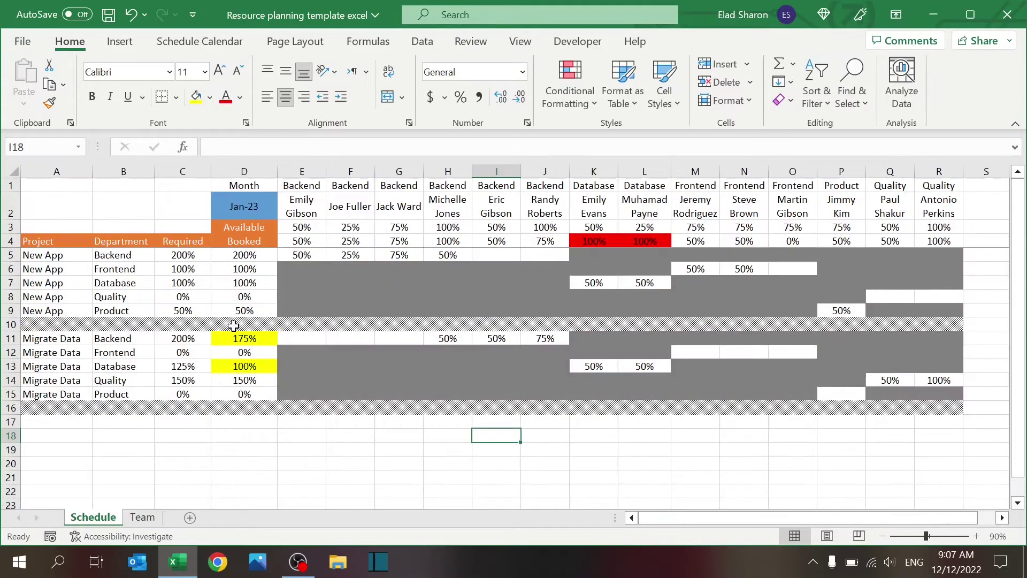
click(310, 185)
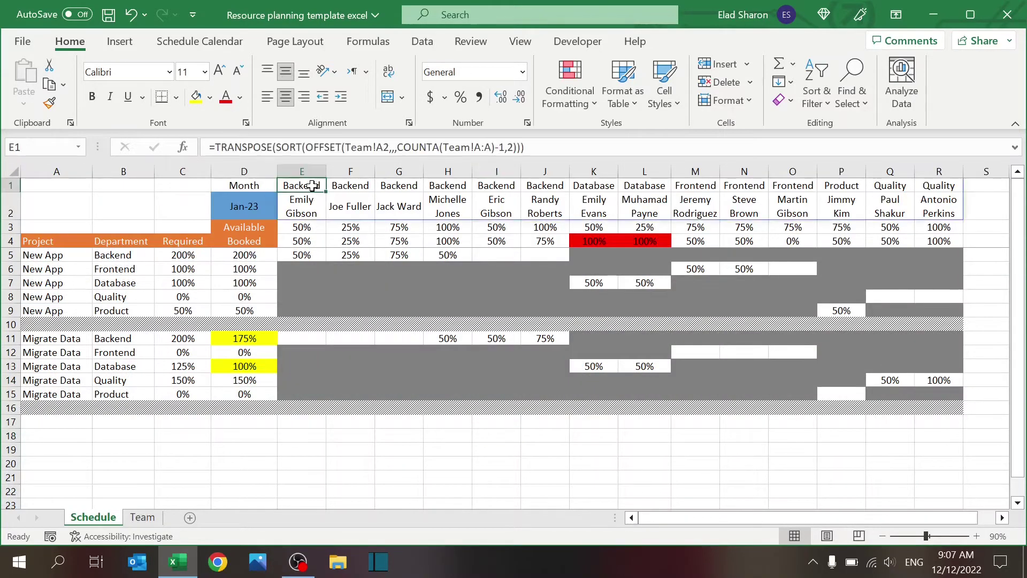
In Schedule E19, type =OFFSET(Team!A2,,,COUNTA(Team!A:A)-1,2) using Team sheet references
click(309, 450)
text(=)
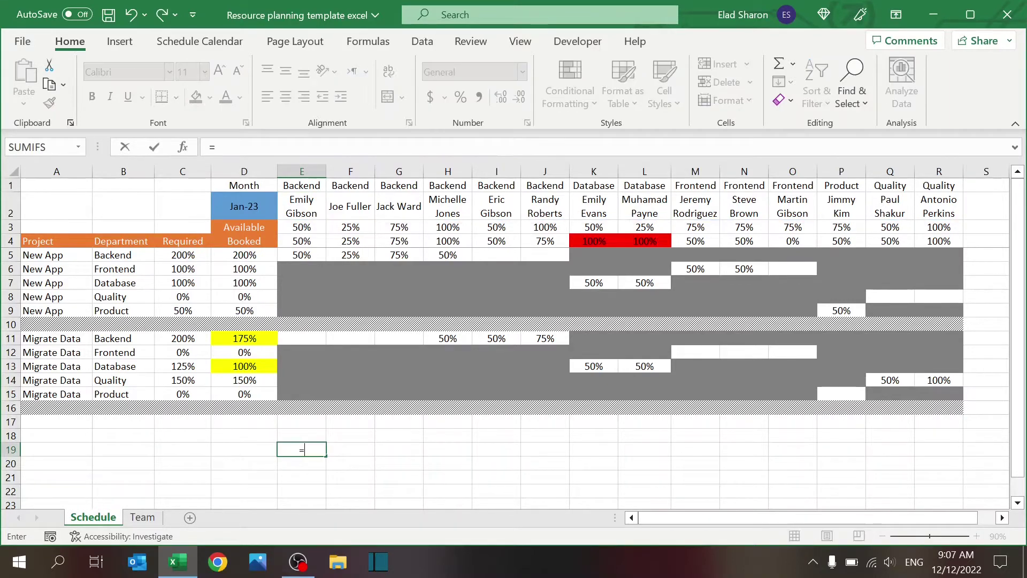
text(offset()
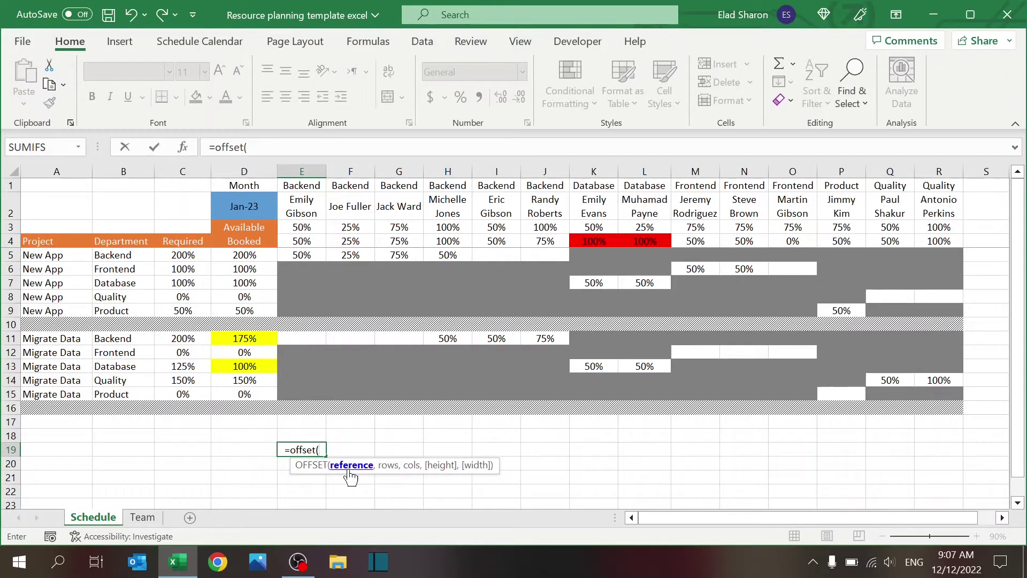
click(142, 517)
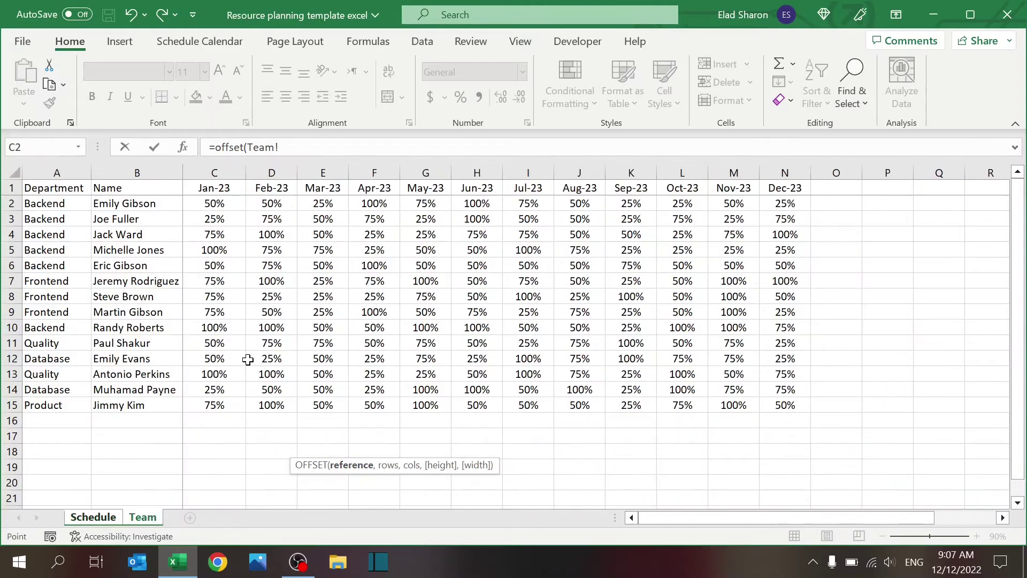
click(57, 203)
text(,)
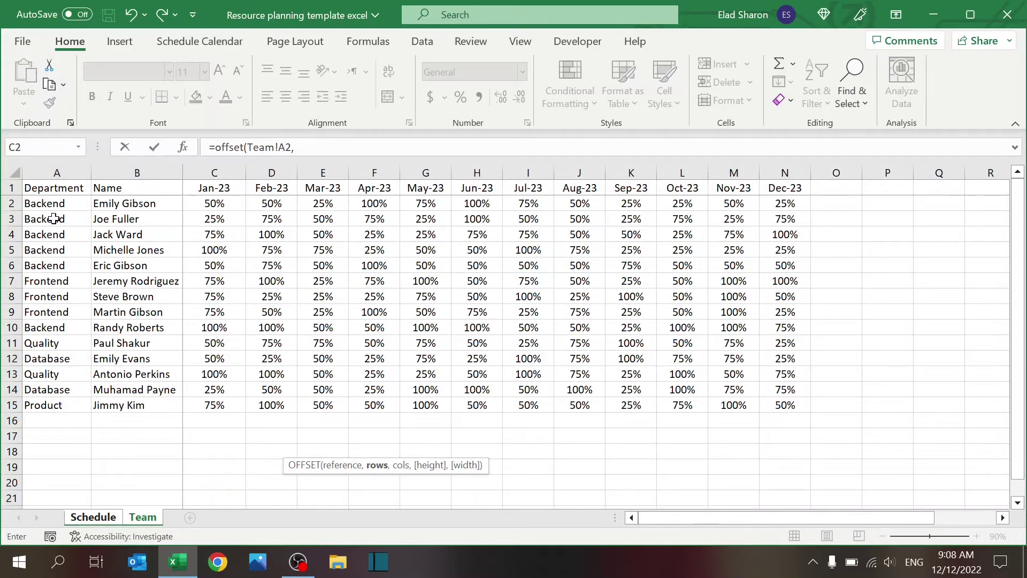
text(,,)
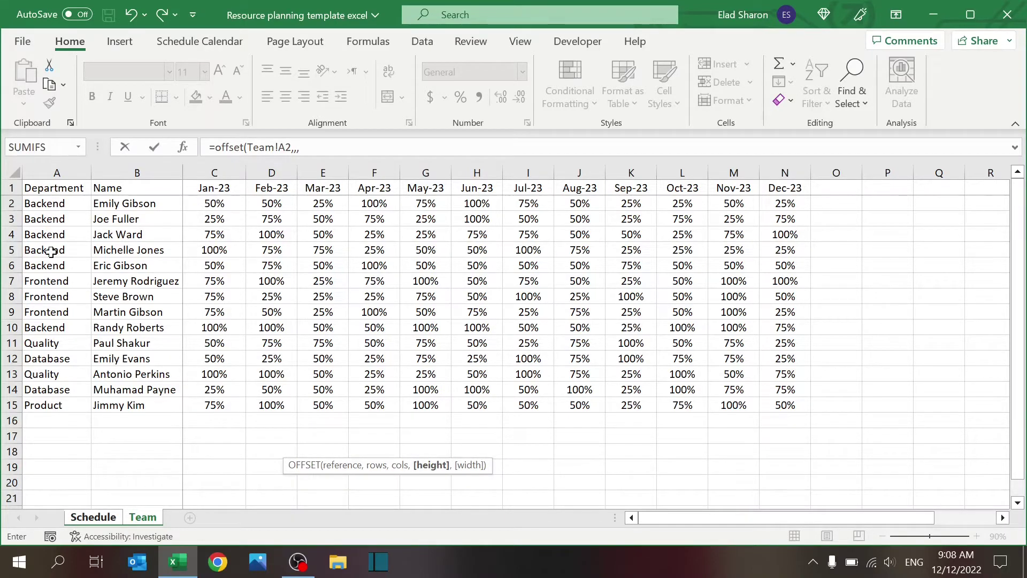
text(co)
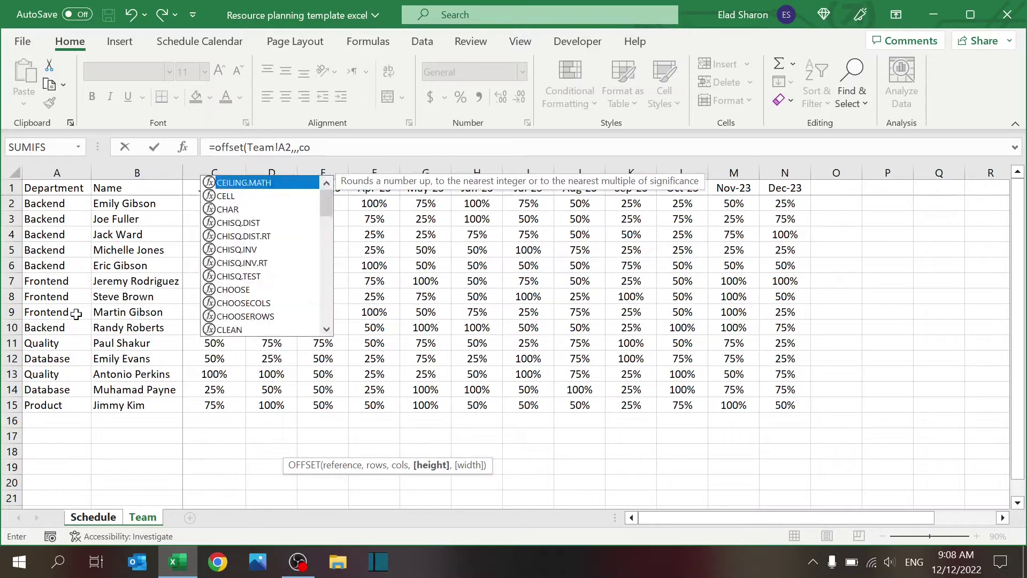
text(unta()
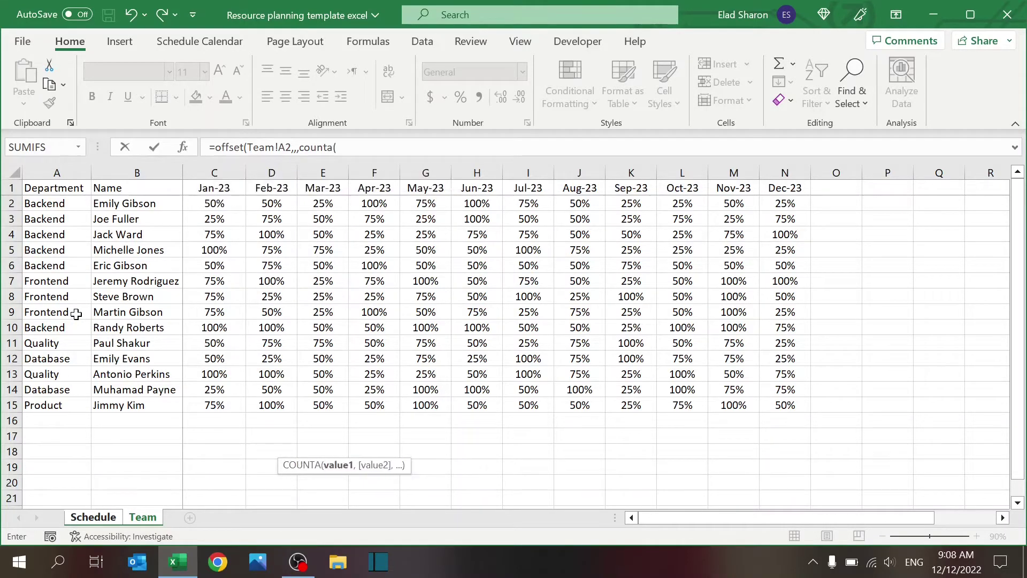
click(62, 167)
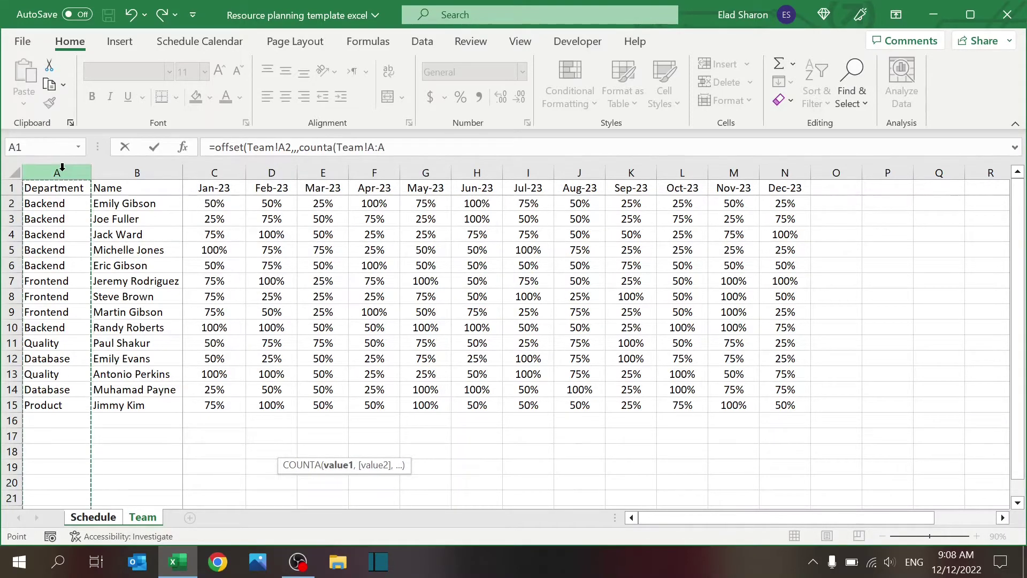
text()-1)
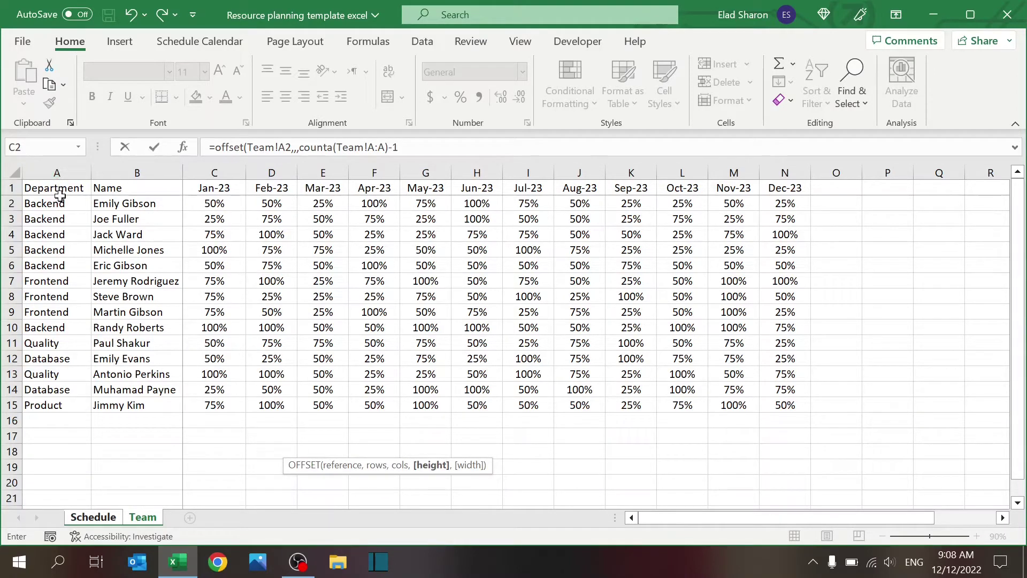
text(,2)
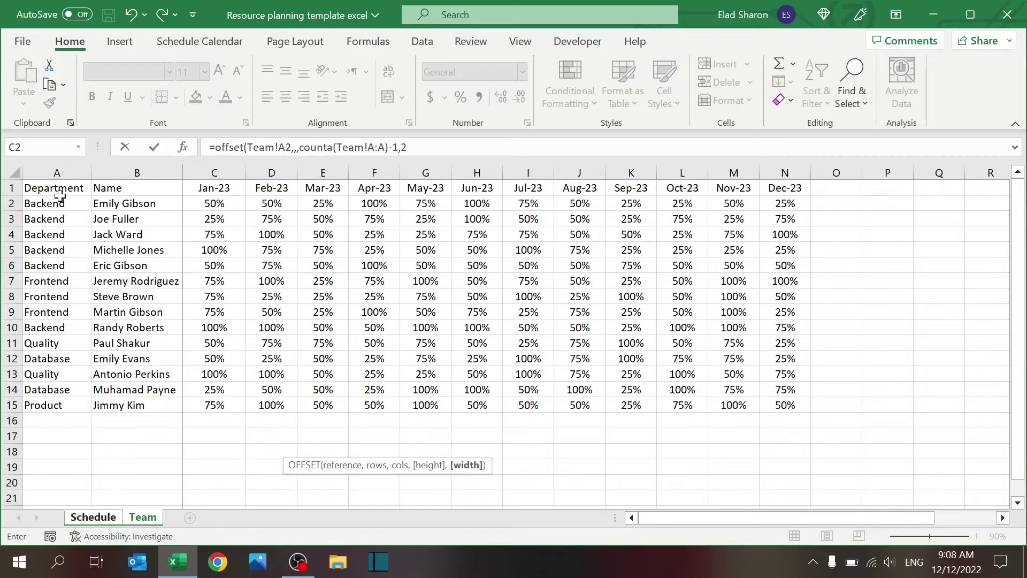
text())
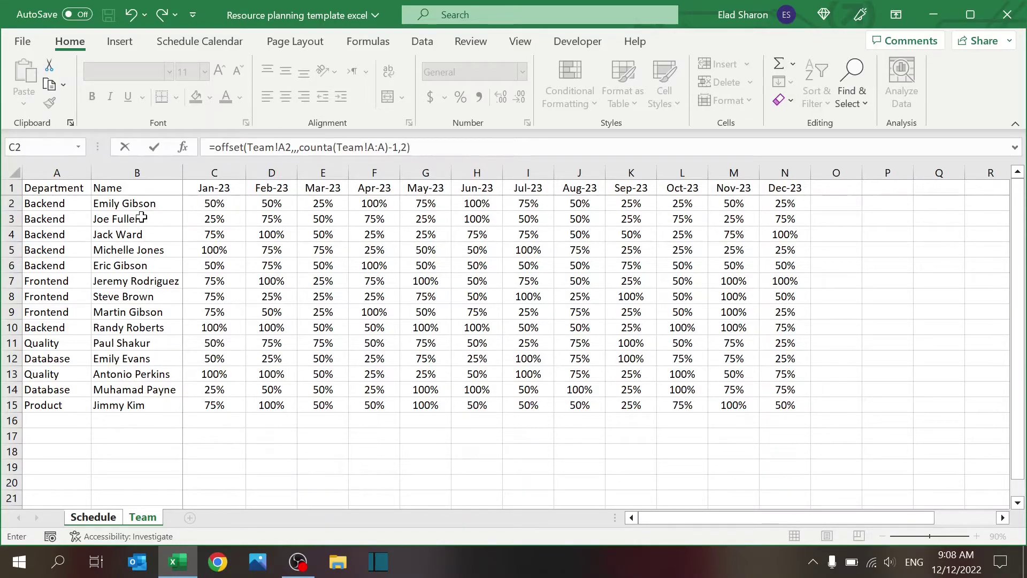
Enter the OFFSET formula in E19 and scroll through its spilled team list
key(Return)
scroll(141, 217, down, 6)
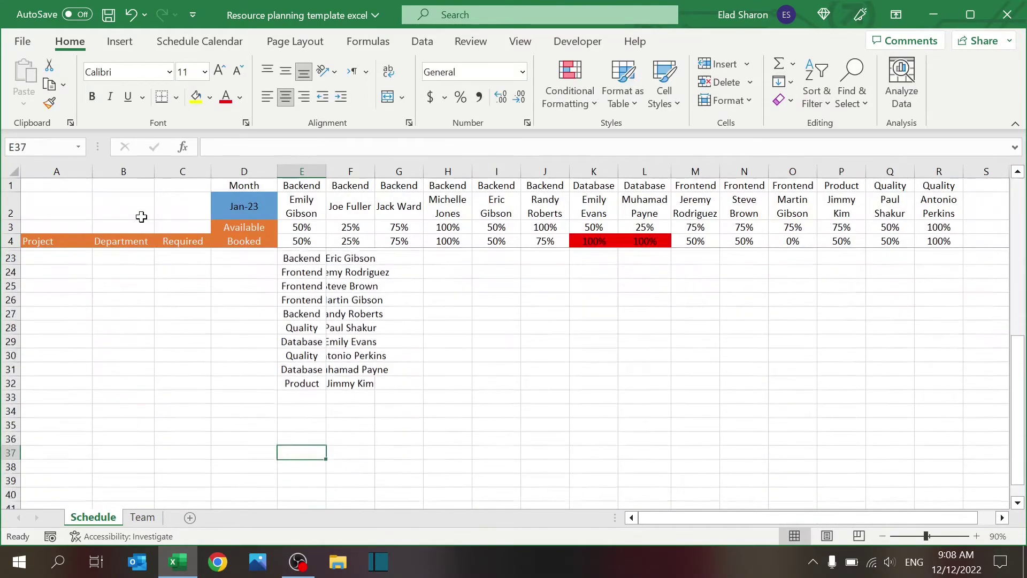
scroll(142, 216, up, 6)
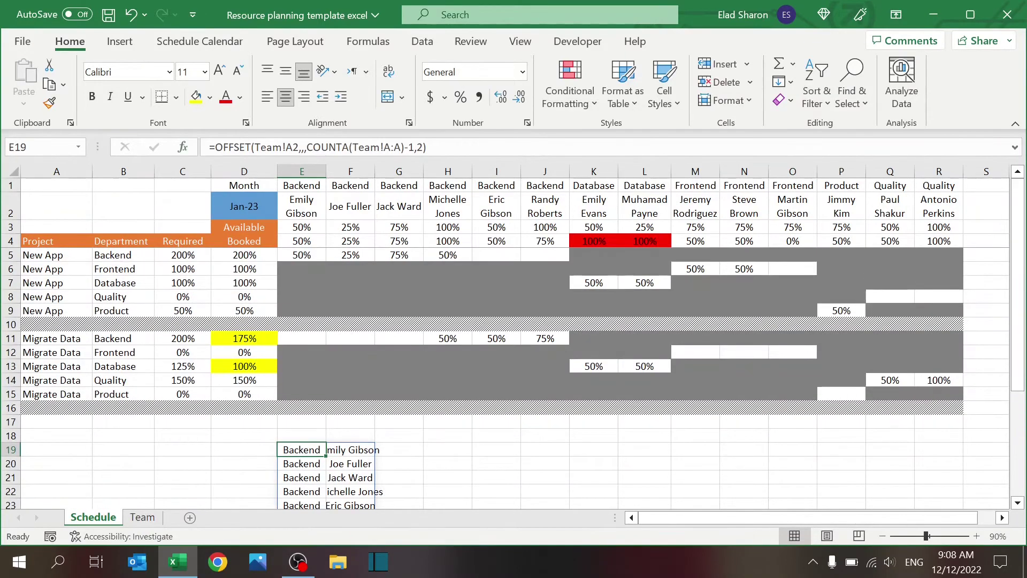
Try a 5-row offset in E19, then delete and undo back to the original OFFSET list
click(311, 150)
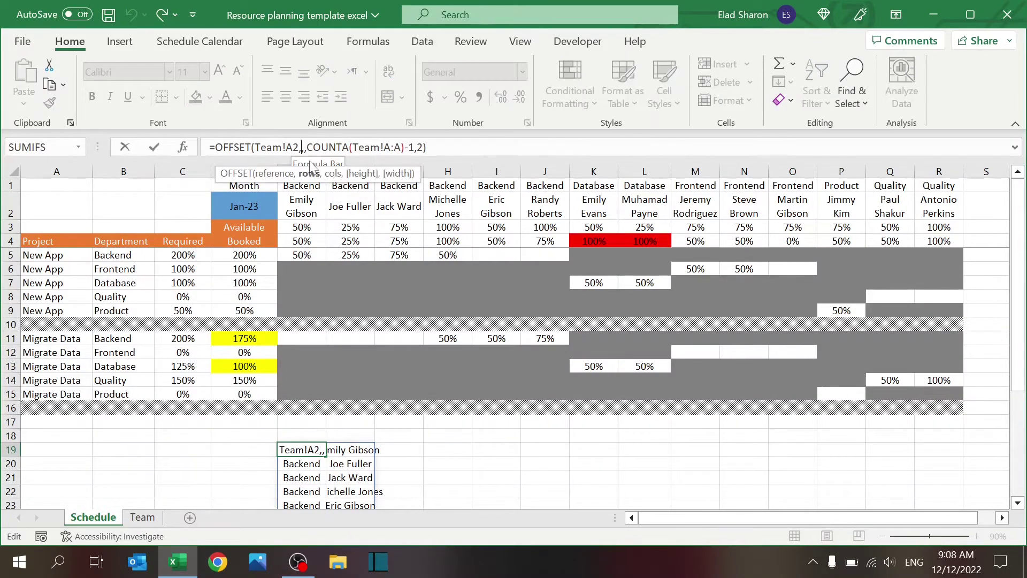
text(5)
key(Return)
key(Up)
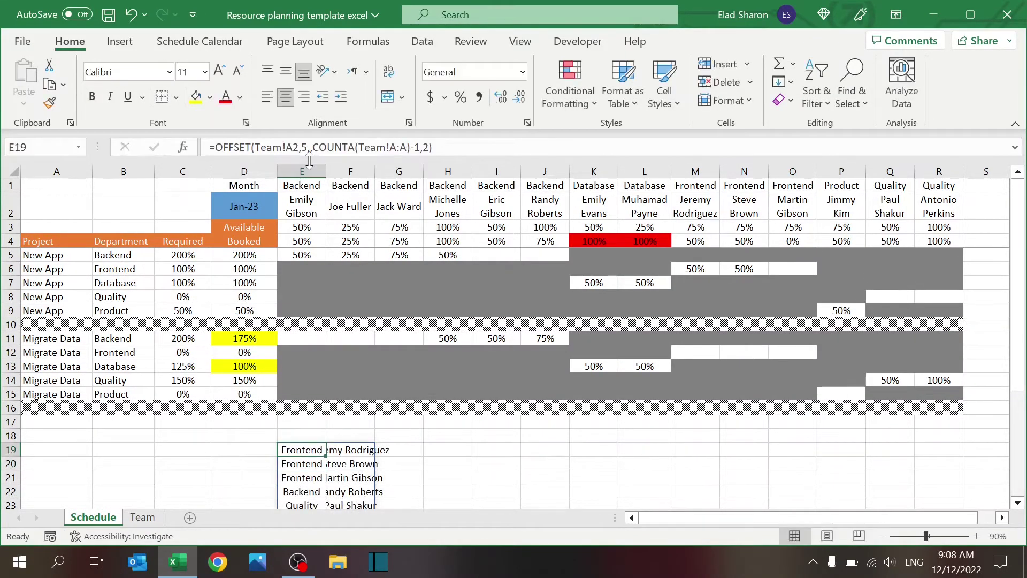
key(Delete)
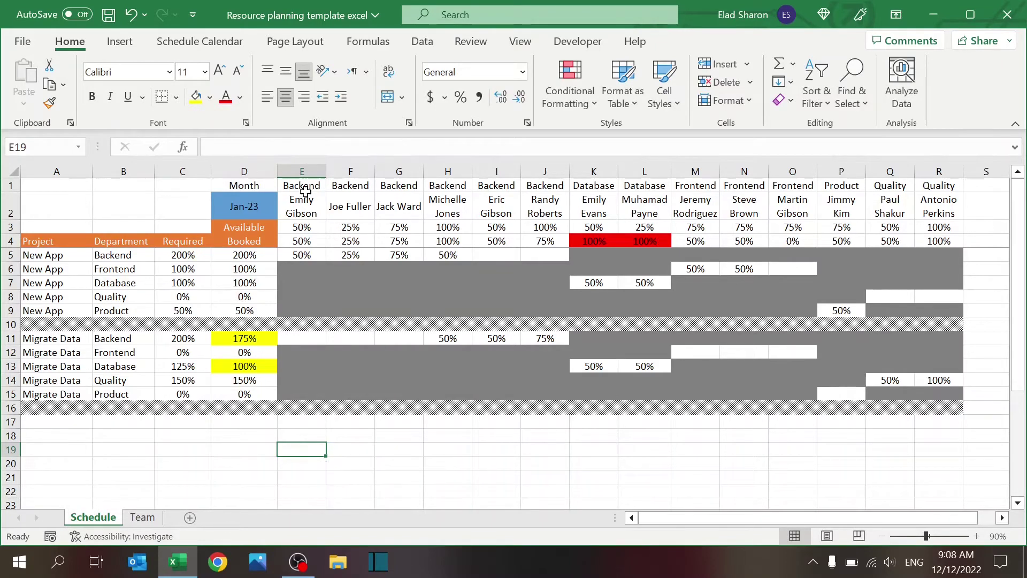
click(298, 211)
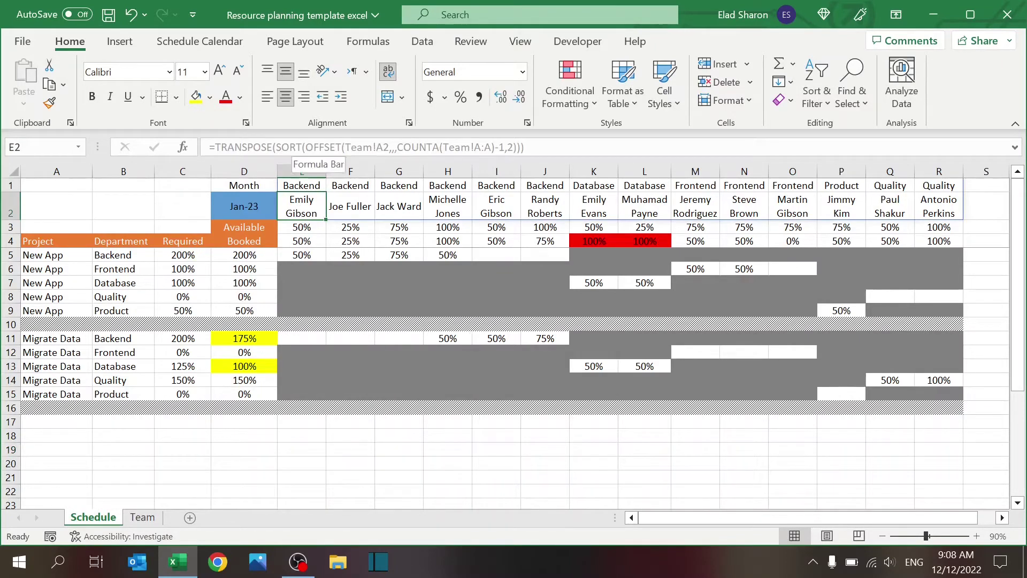
key(ctrl+z)
key(ctrl+z)
click(298, 204)
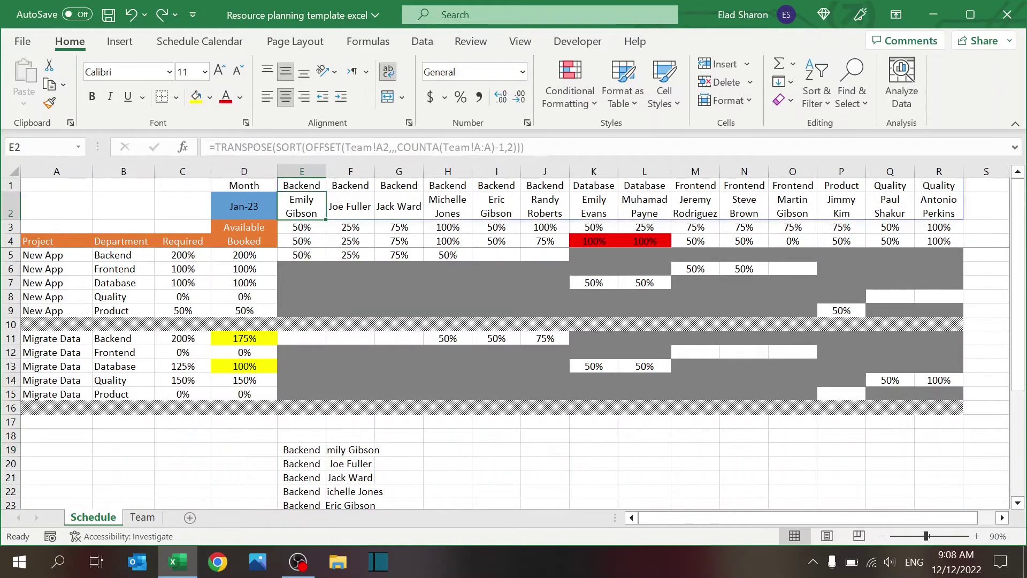
click(293, 451)
double_click(284, 450)
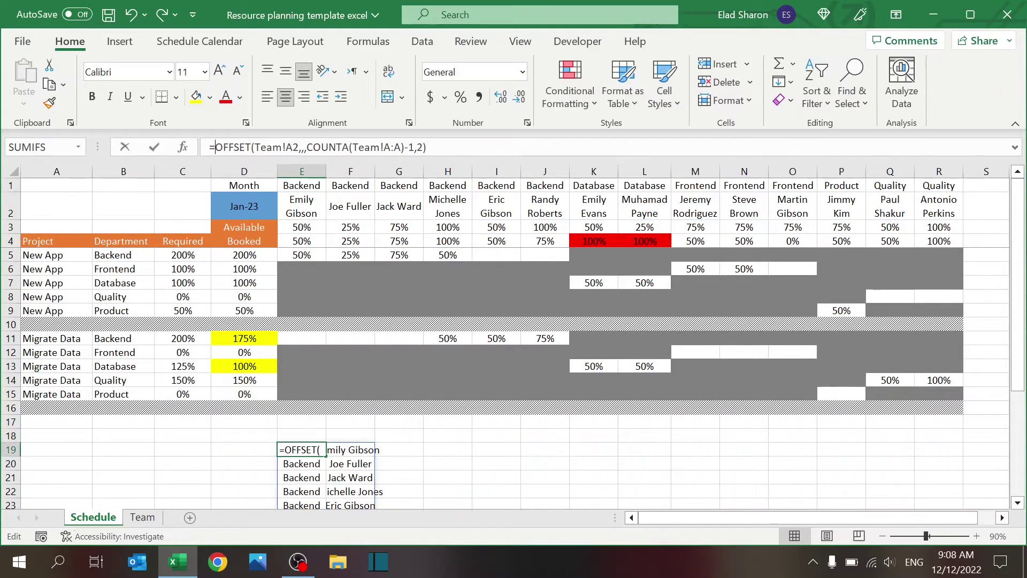
Wrap the E19 formula in SORT(...,1) to sort the team list
text(sort()
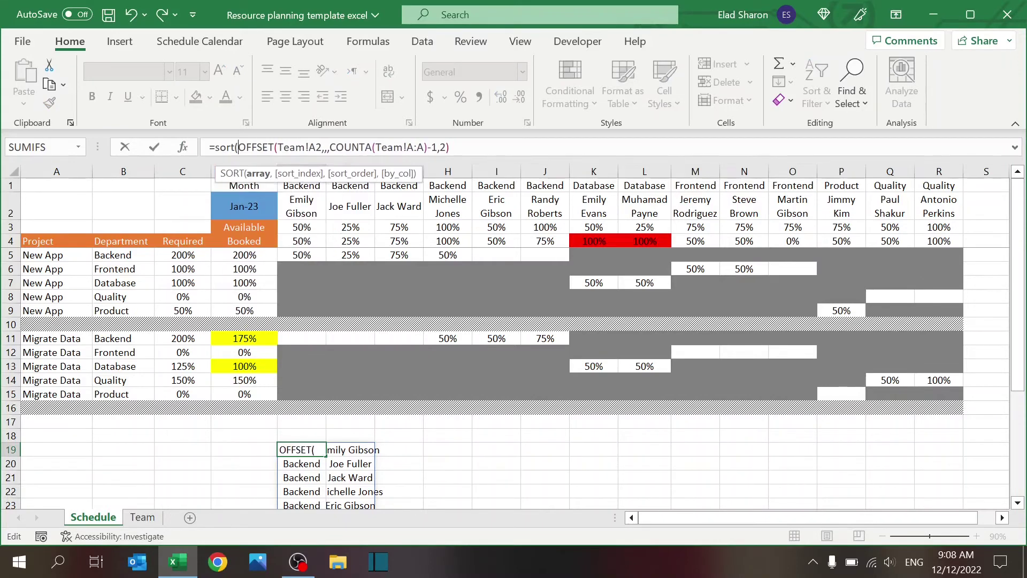
key(End)
text(,1))
key(Return)
click(302, 450)
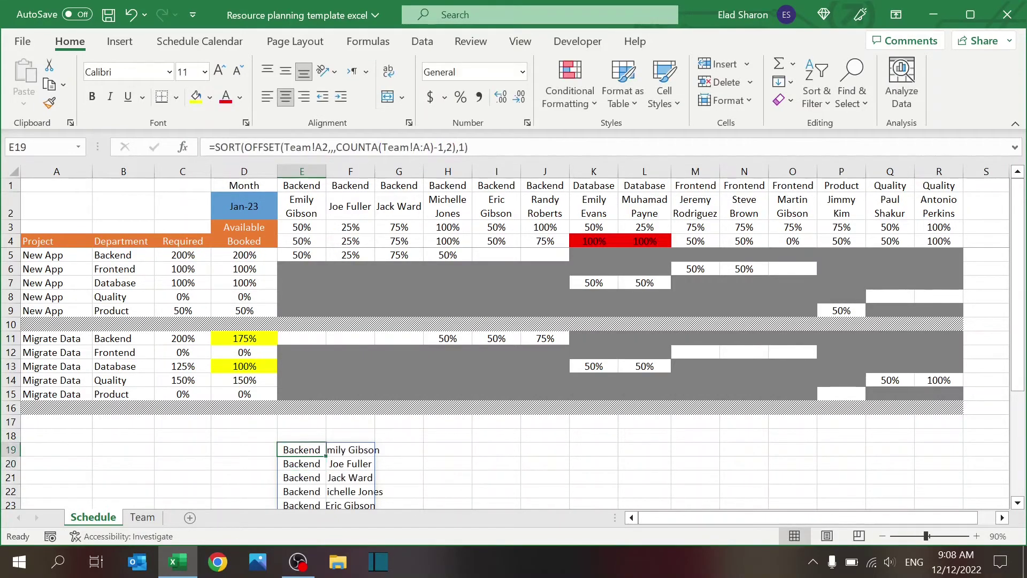
Compare Team sheet department entries like Database and Quality against the sorted list and headers
click(142, 517)
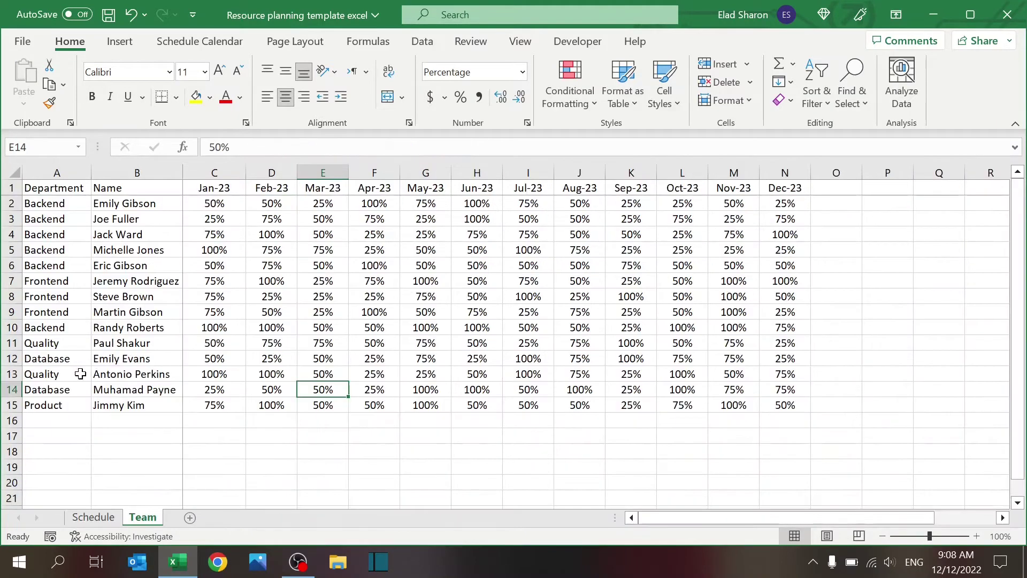
click(63, 390)
click(71, 359)
click(66, 376)
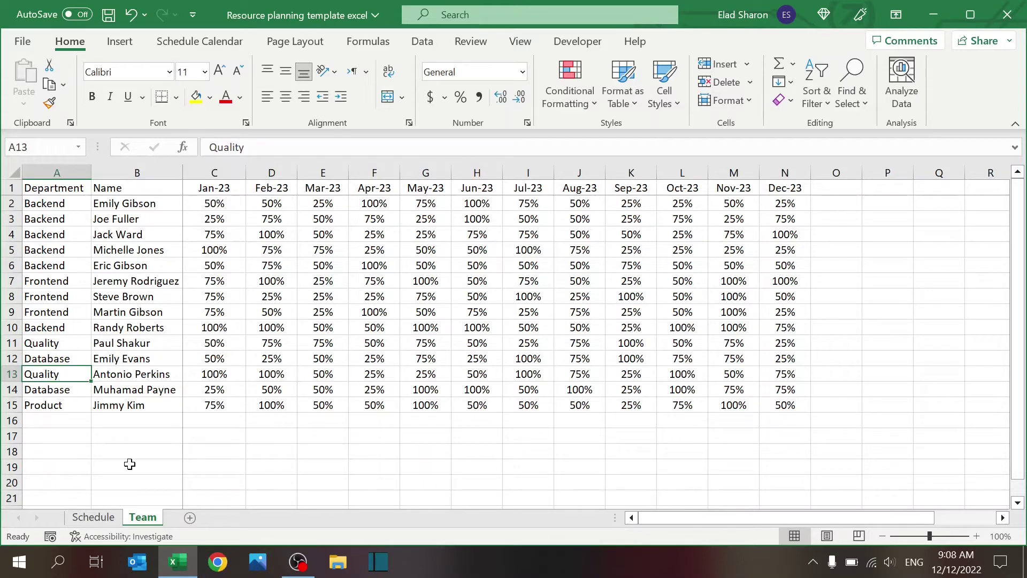
click(94, 517)
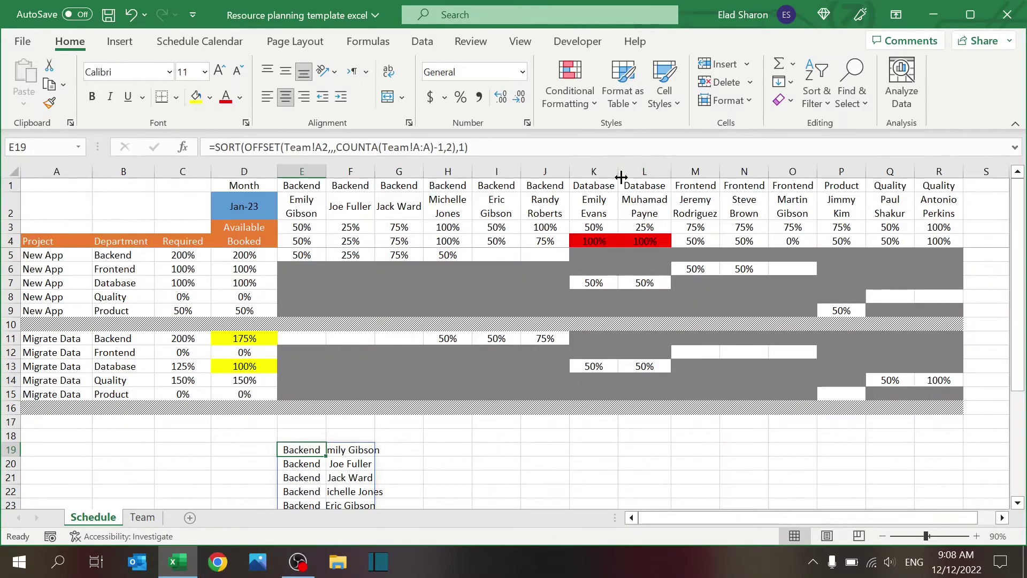
drag(602, 185, 646, 185)
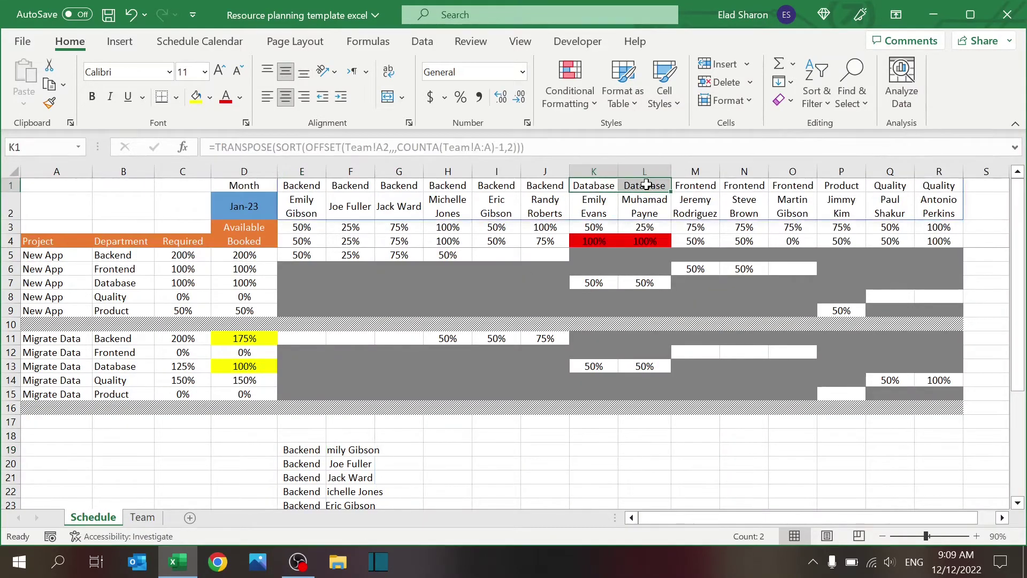
click(308, 448)
click(303, 199)
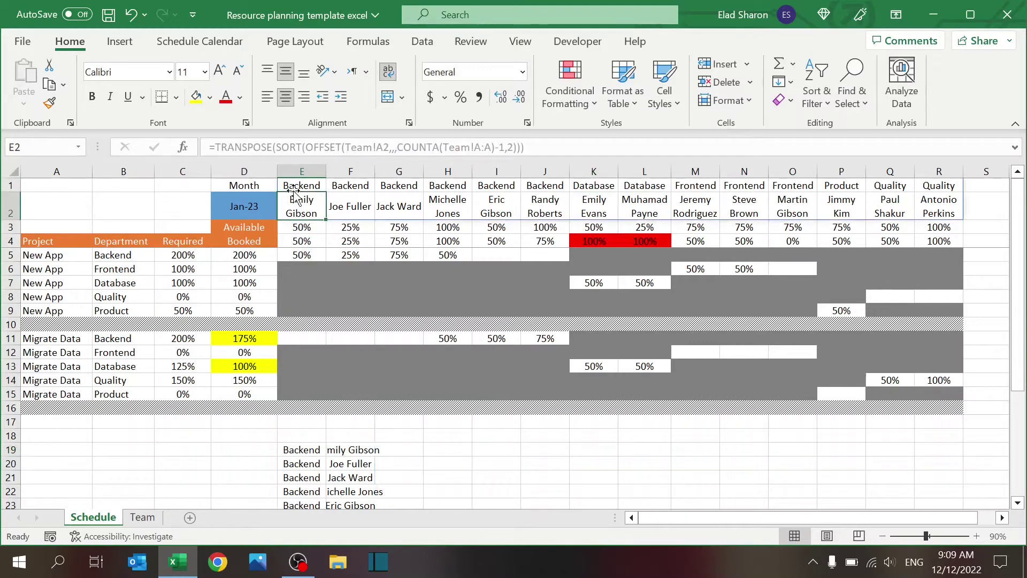
click(307, 449)
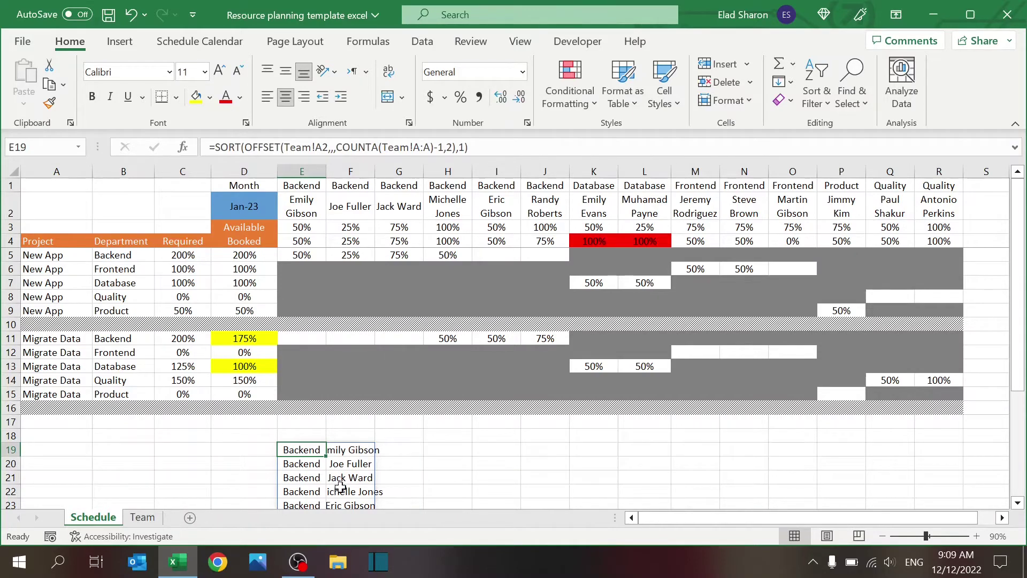
Delete the temporary sorted list from E19, leaving rows 17–23 empty
key(Delete)
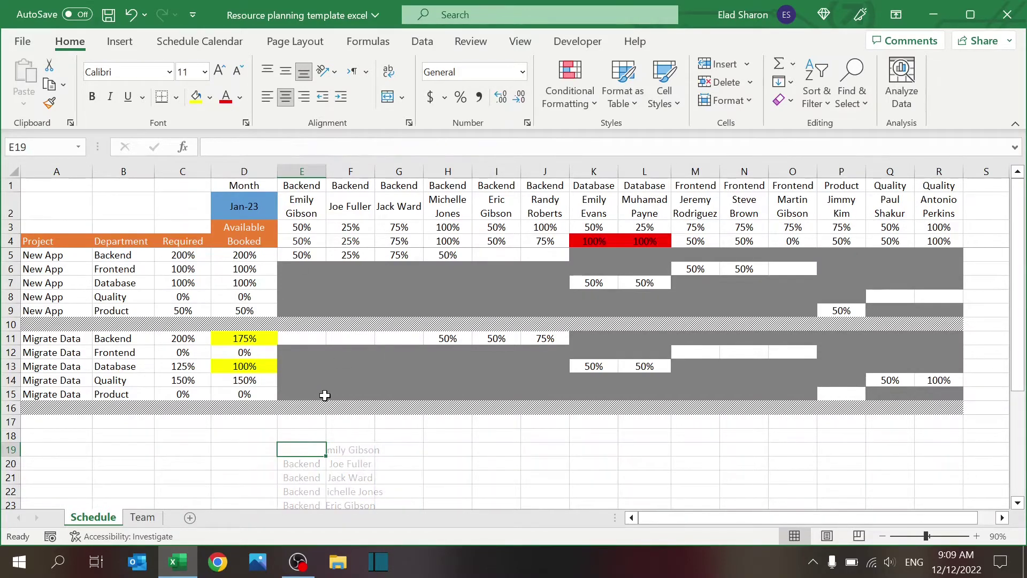
click(299, 185)
click(266, 434)
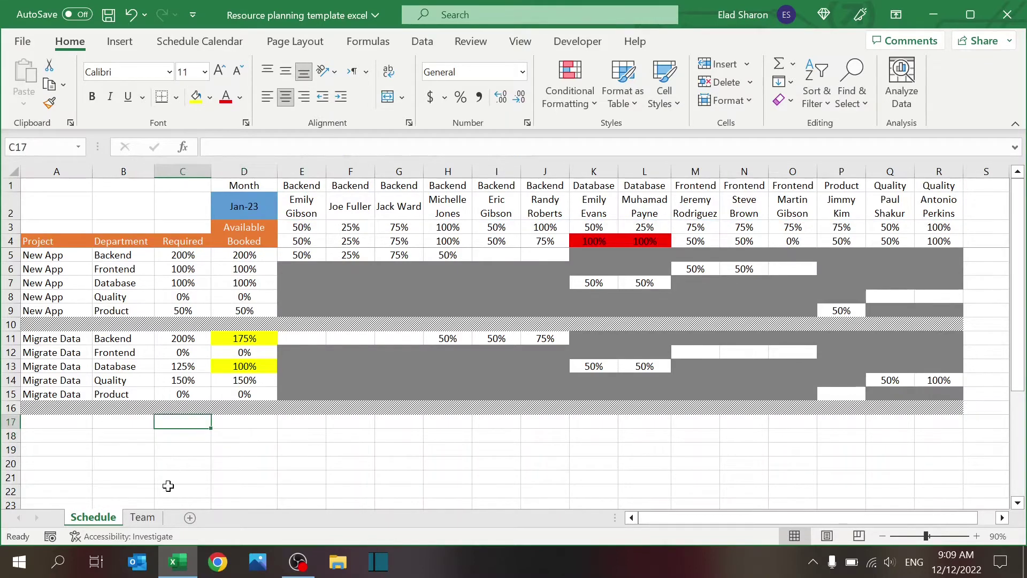
click(142, 517)
click(72, 420)
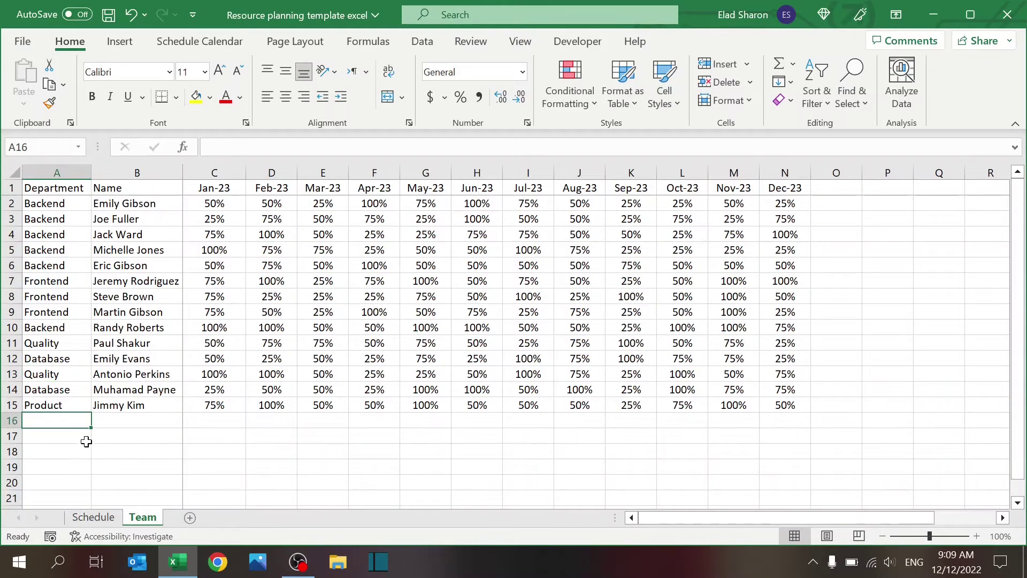
text(Backend)
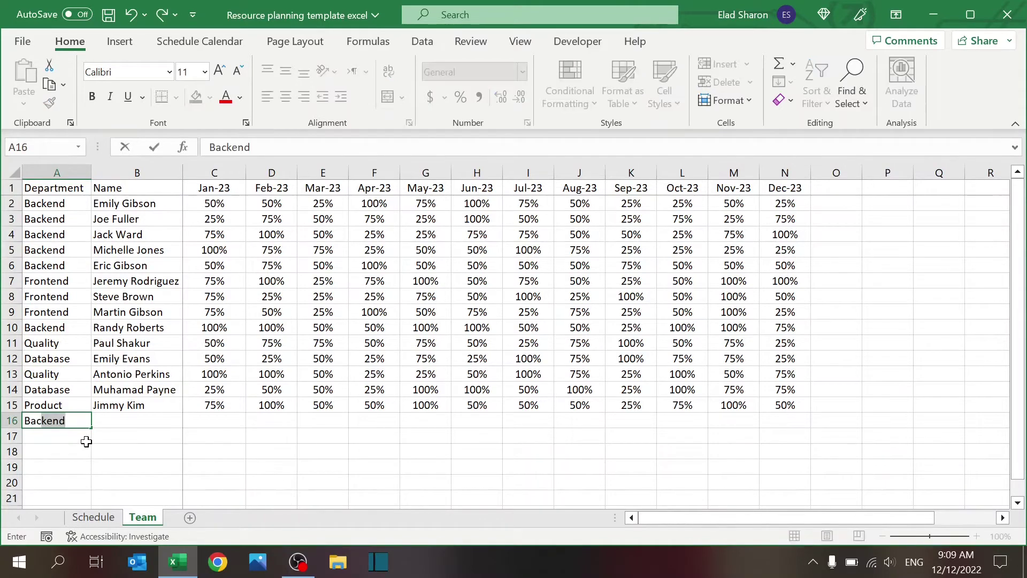
key(Tab)
text(Test)
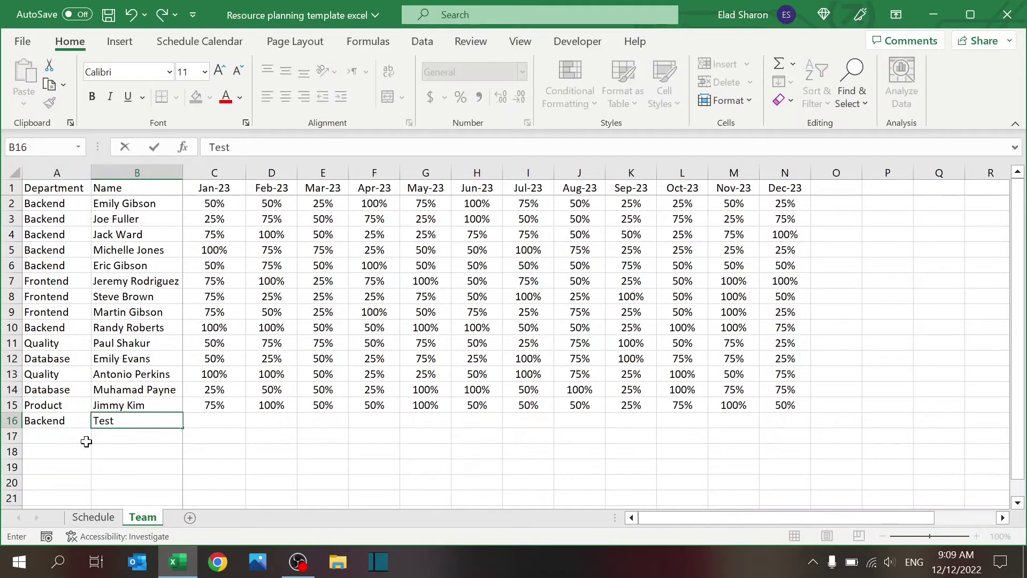
key(Return)
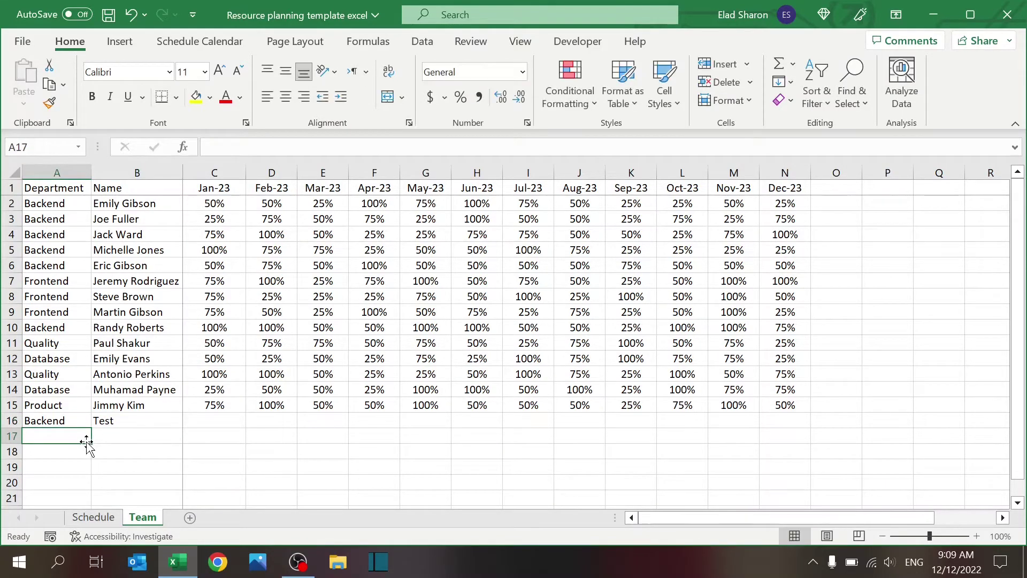
click(95, 517)
click(605, 170)
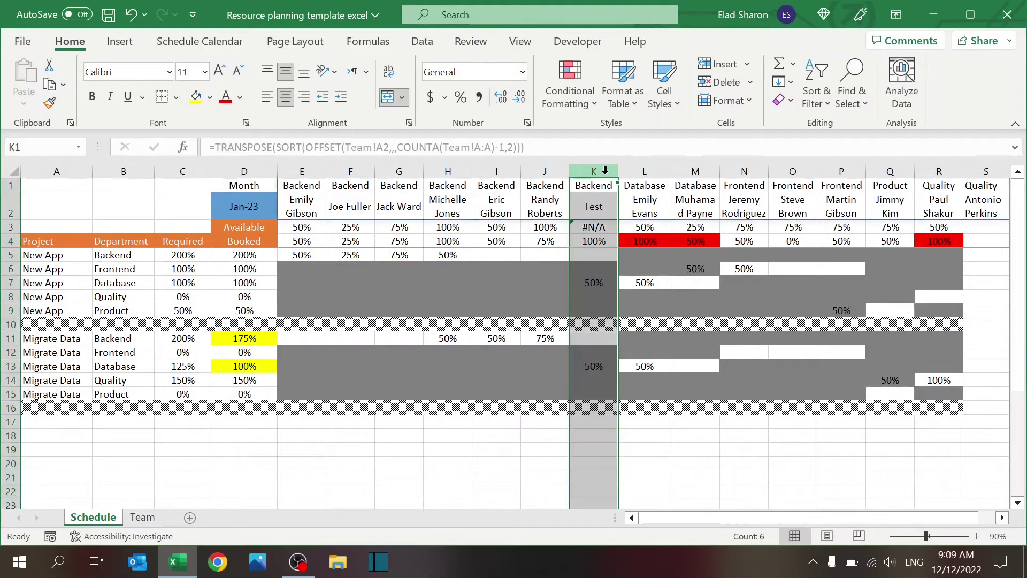
click(503, 433)
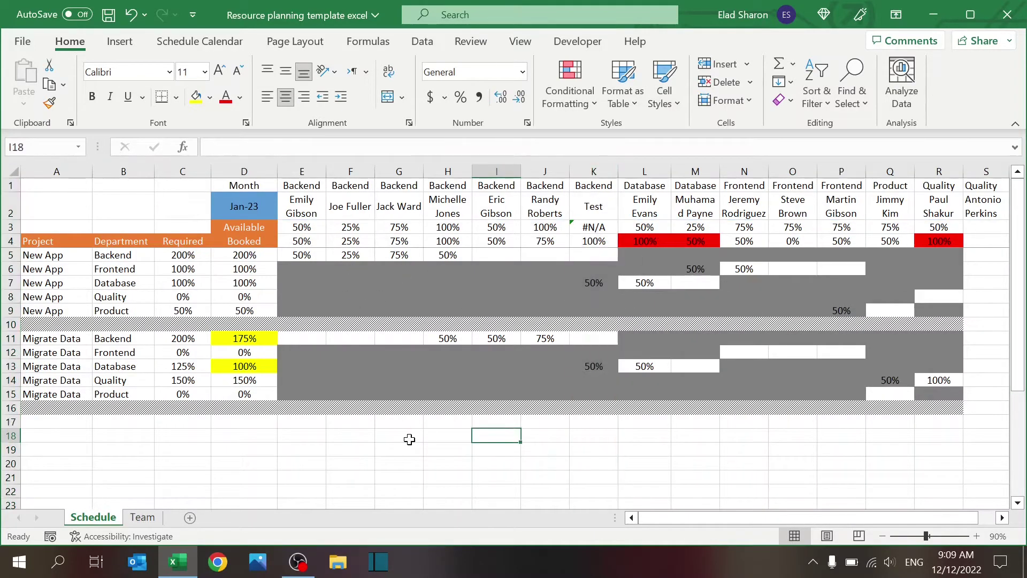
click(142, 518)
key(ctrl+z)
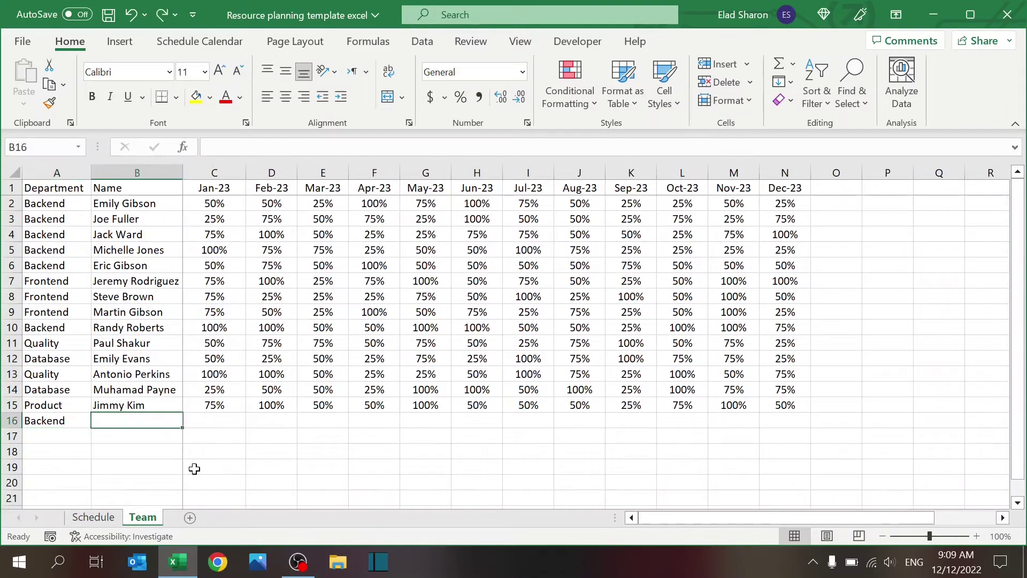
key(ctrl+z)
key(ctrl+z)
click(93, 517)
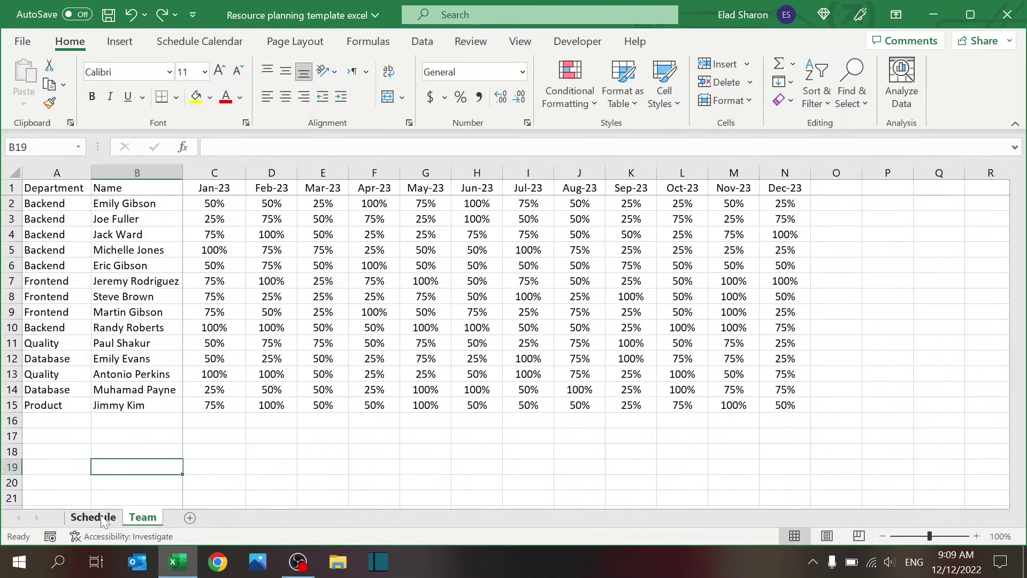
click(514, 472)
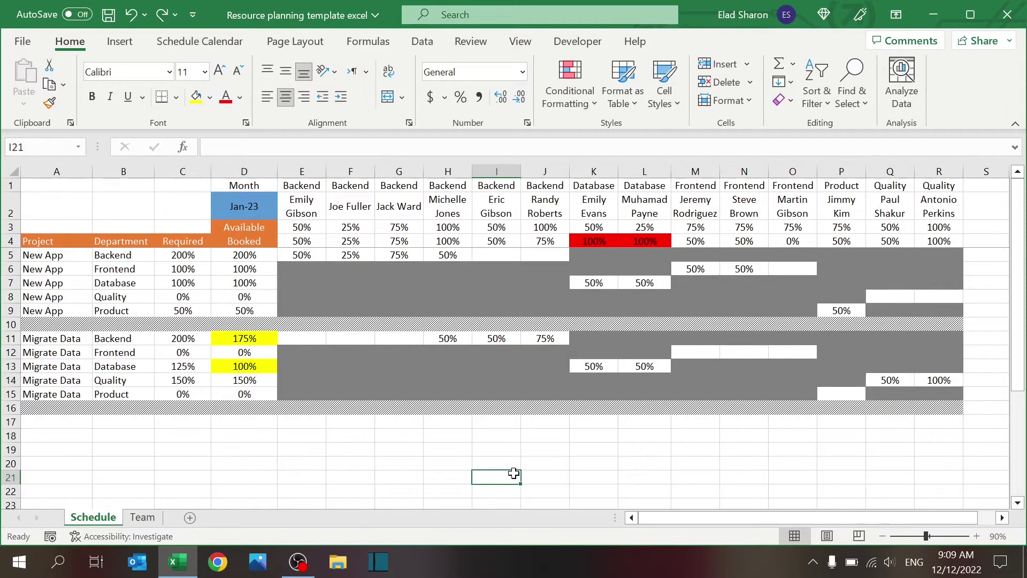
Try Apr-23 and Feb-23 in the D2 month selector, then set it back to Jan-23
click(306, 185)
drag(306, 186, 925, 205)
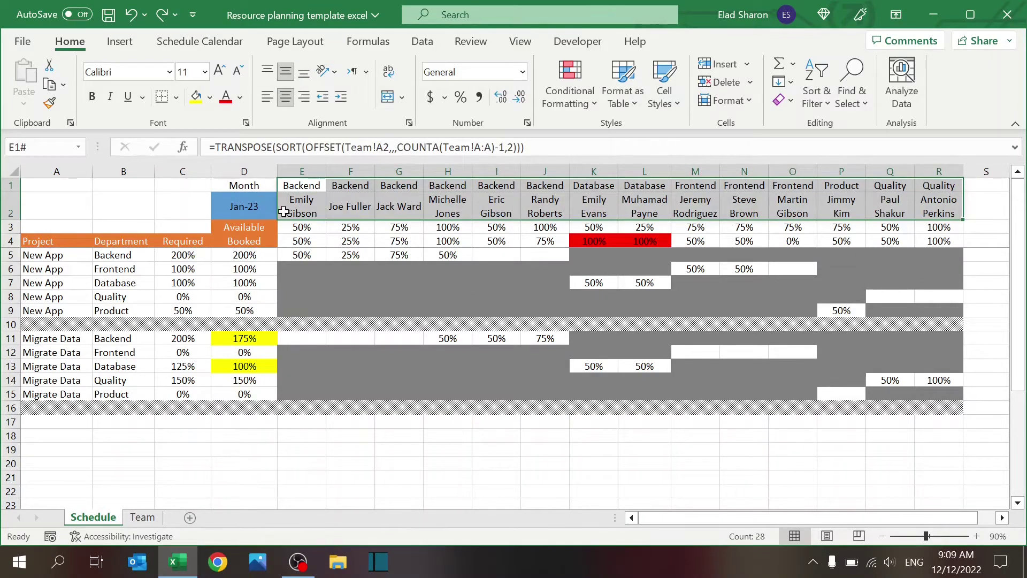
click(259, 209)
click(284, 215)
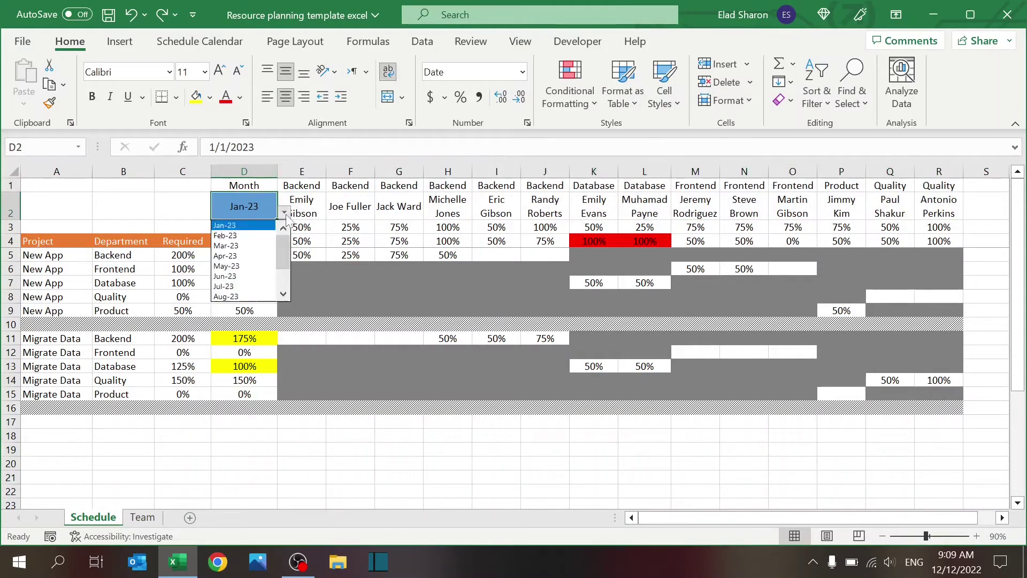
click(243, 251)
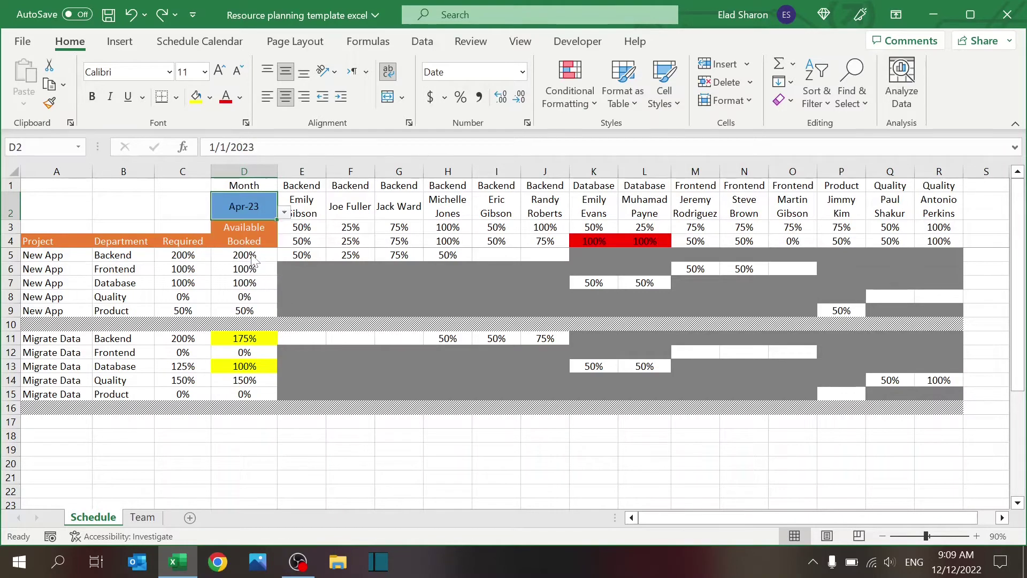
click(284, 213)
scroll(283, 257, up, 1)
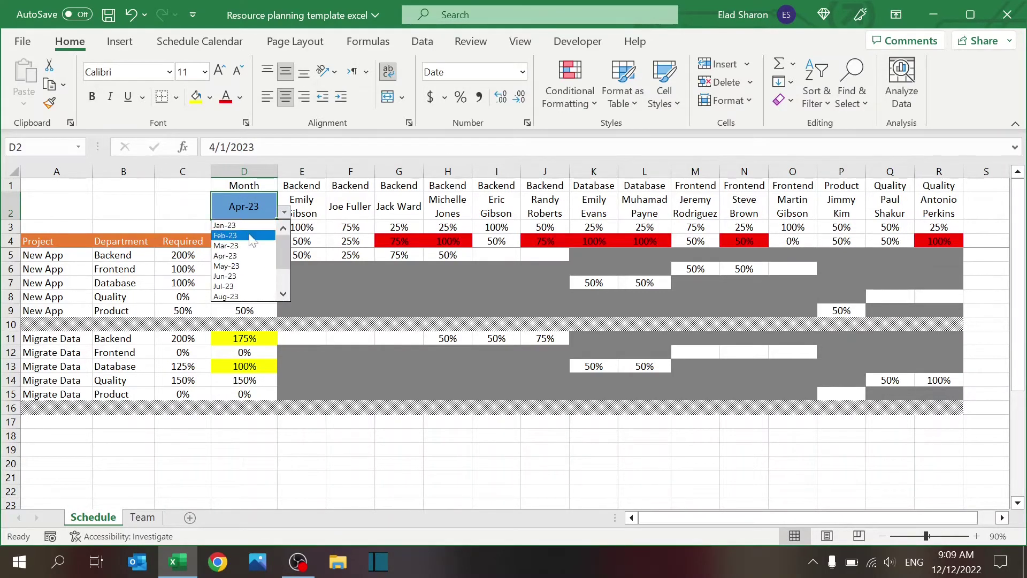
click(244, 235)
click(284, 213)
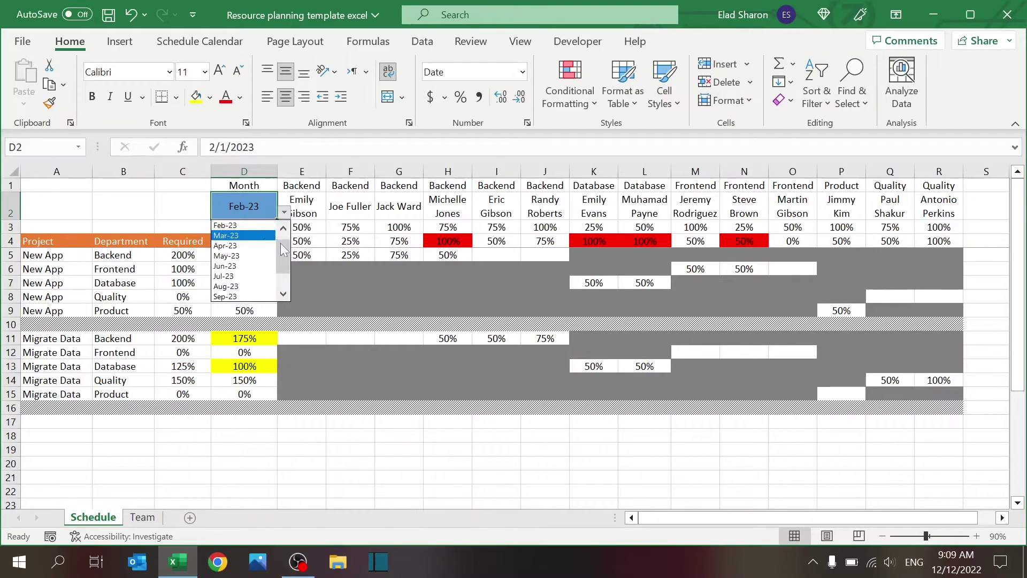
scroll(282, 251, up, 1)
click(260, 227)
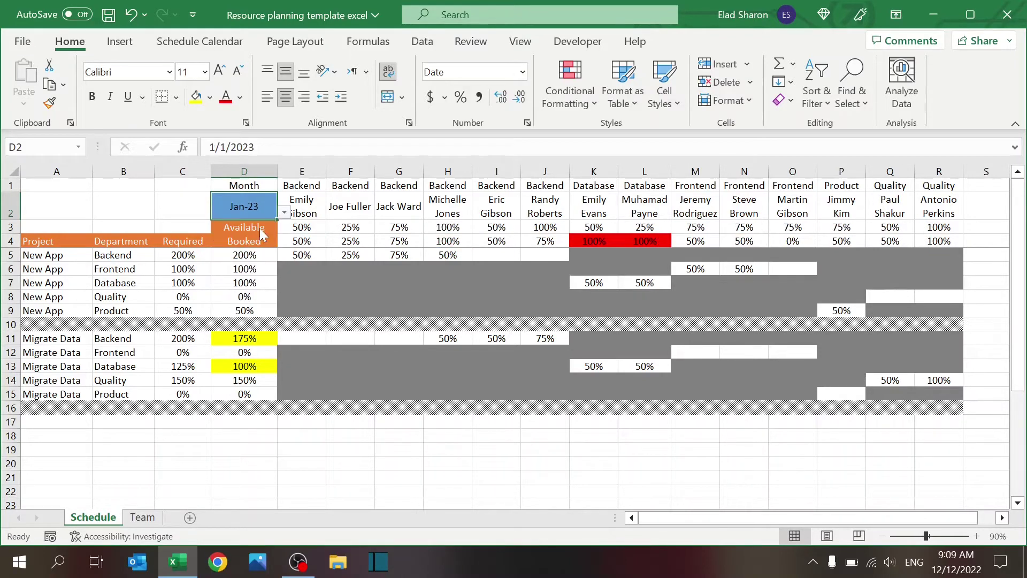
Give D2 a List data validation sourced from Team!$C$1:$N$1 month headers
click(430, 46)
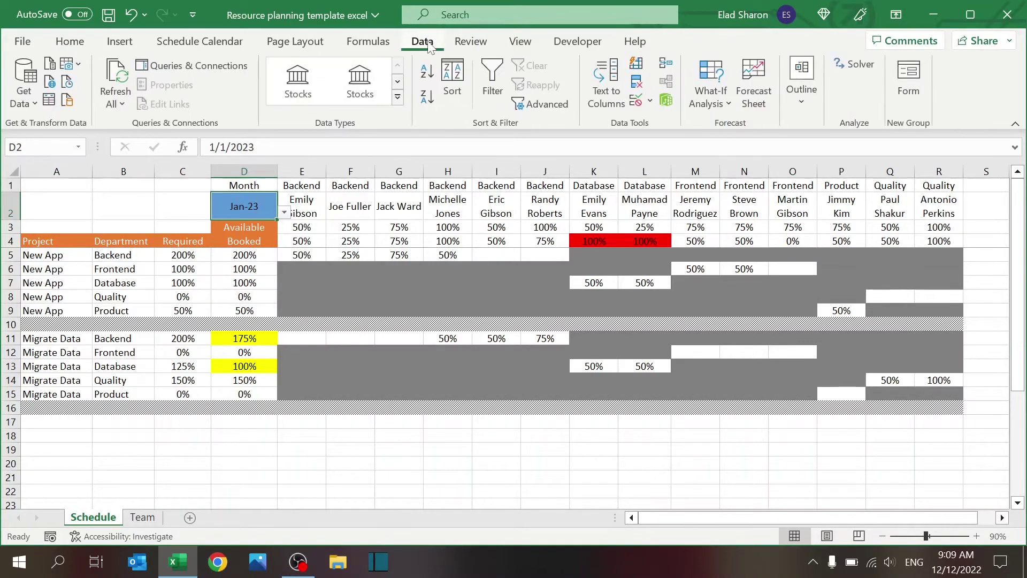
click(636, 101)
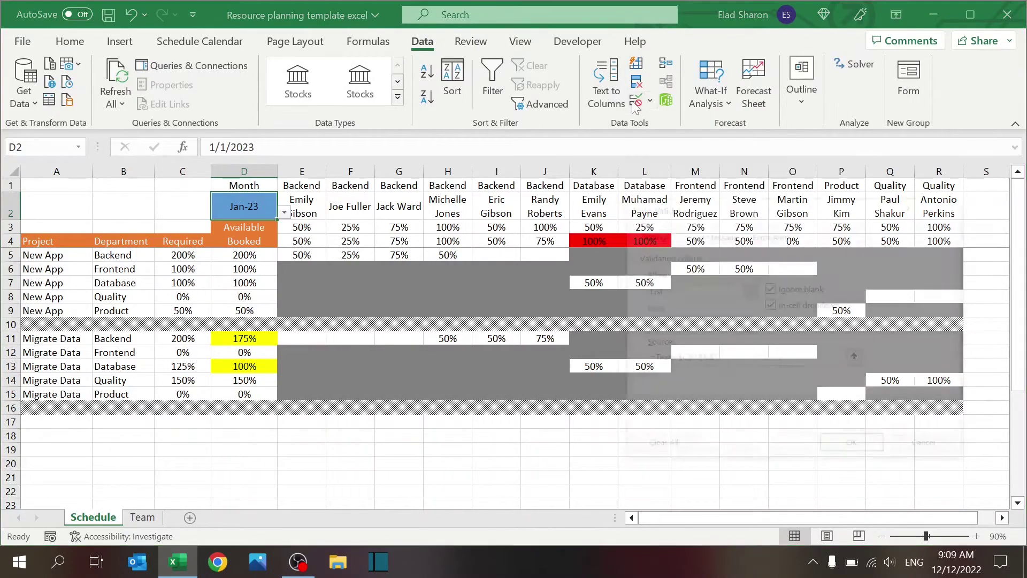
click(749, 291)
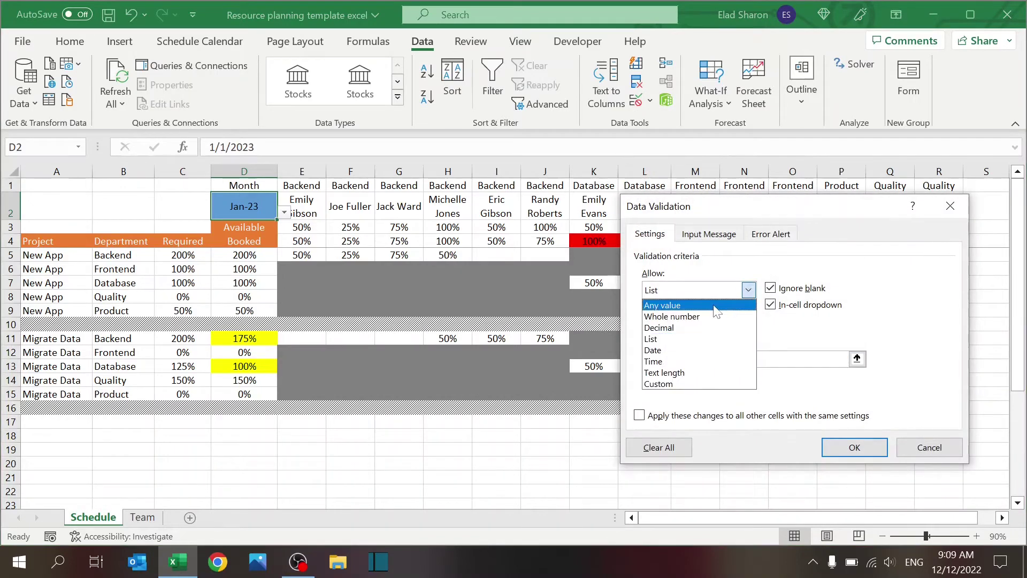
click(706, 340)
click(143, 517)
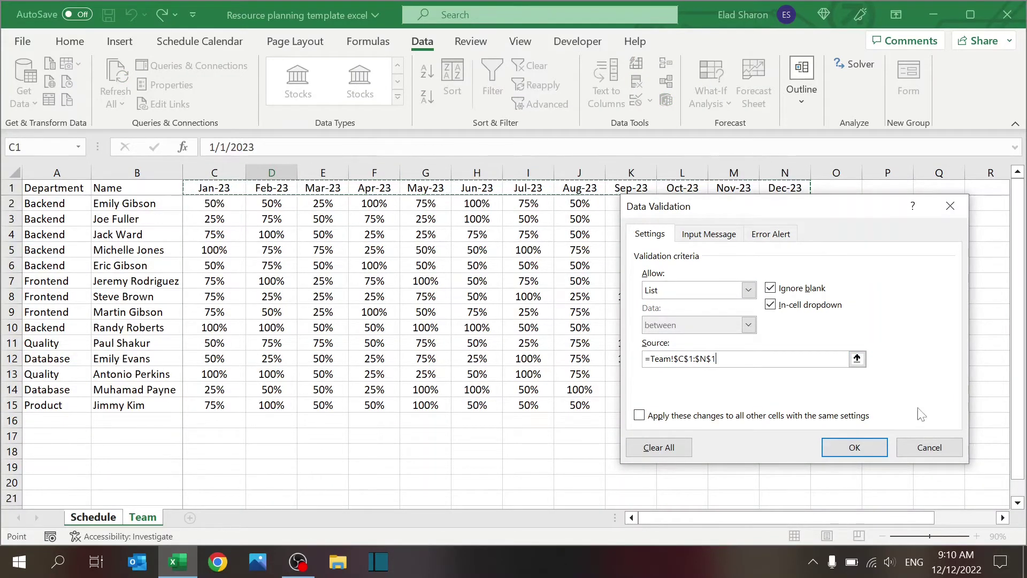
click(855, 447)
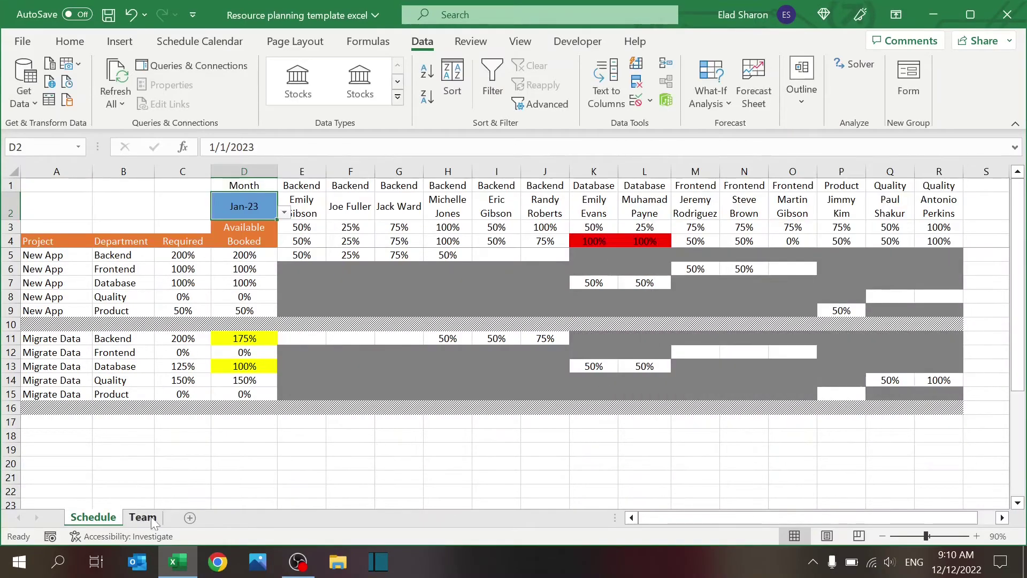
Test the dropdown by setting Team C1 to 7/1/2023 and picking Jul-23, then undo both
click(143, 517)
click(220, 184)
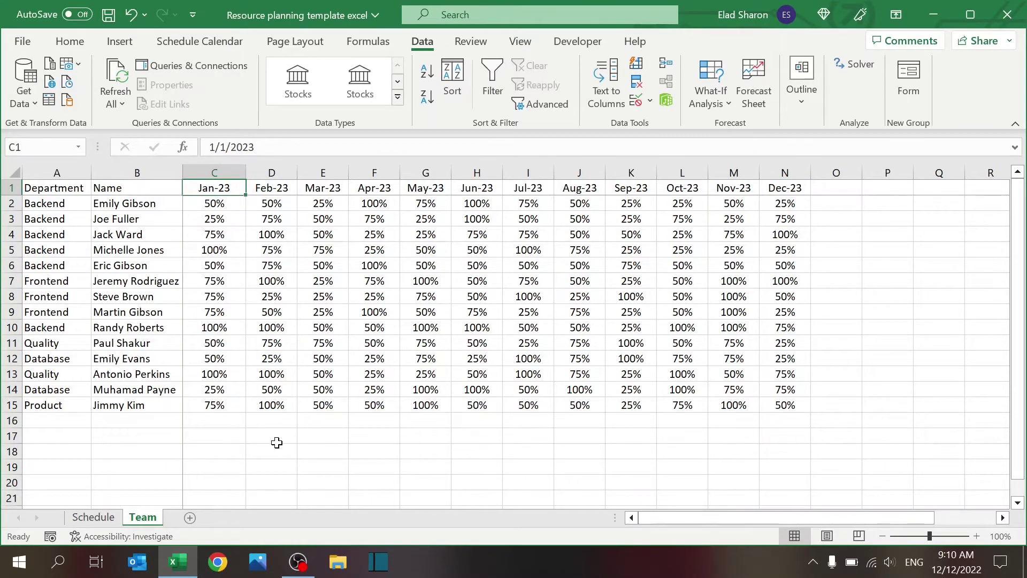
text(7/1/2023)
key(ctrl+Return)
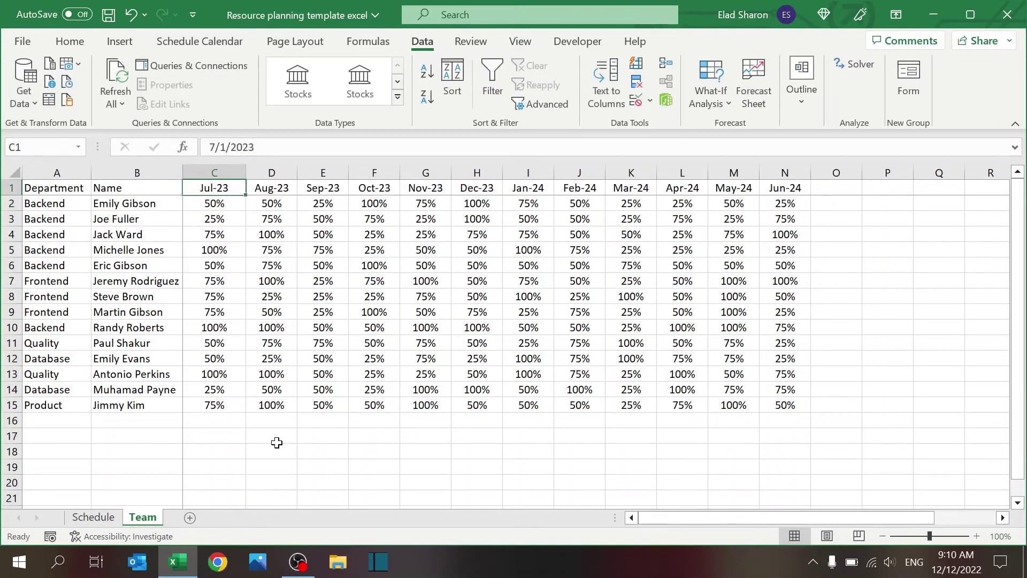
click(93, 517)
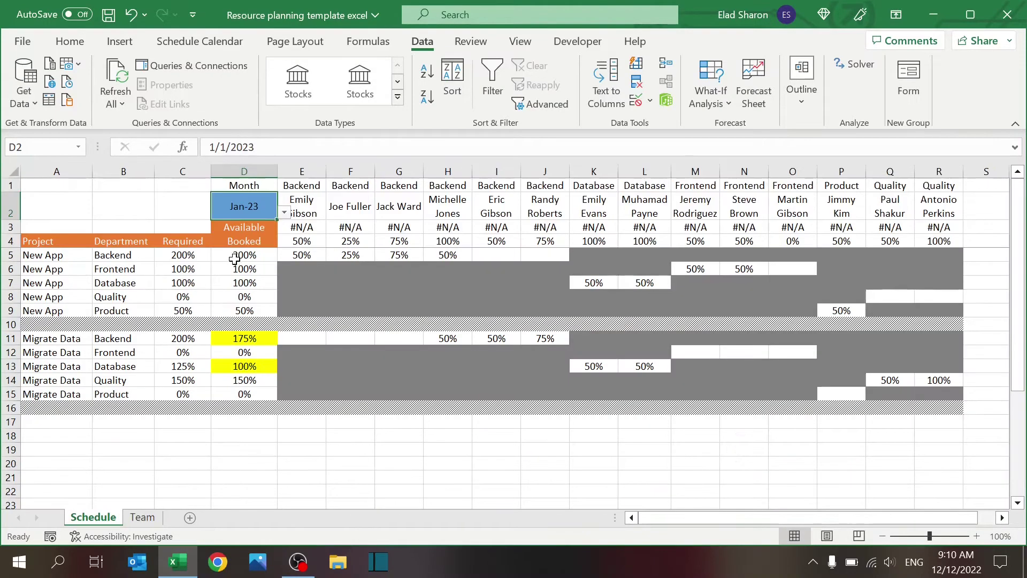
click(284, 214)
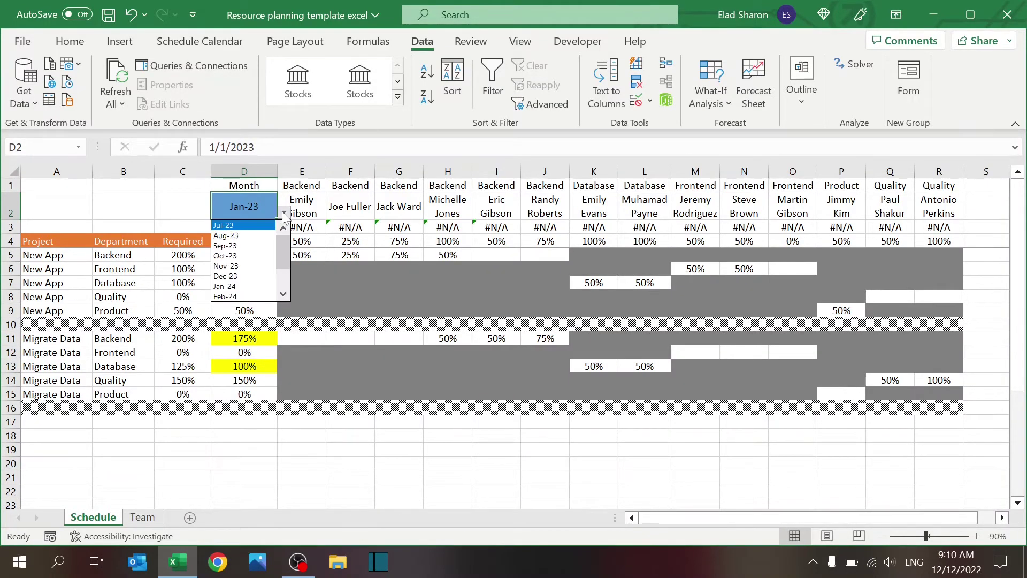
click(251, 225)
key(ctrl+z)
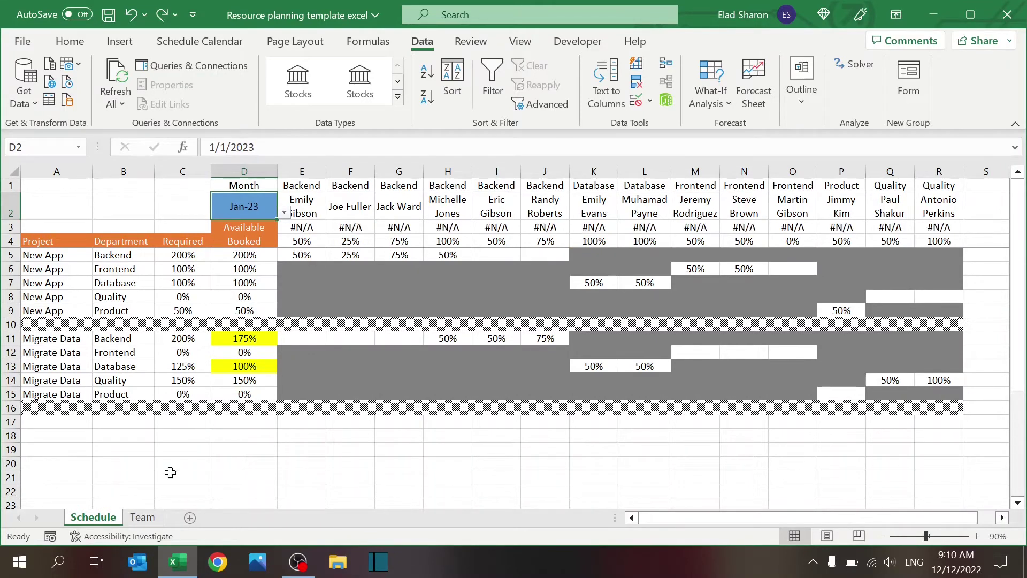
key(ctrl+z)
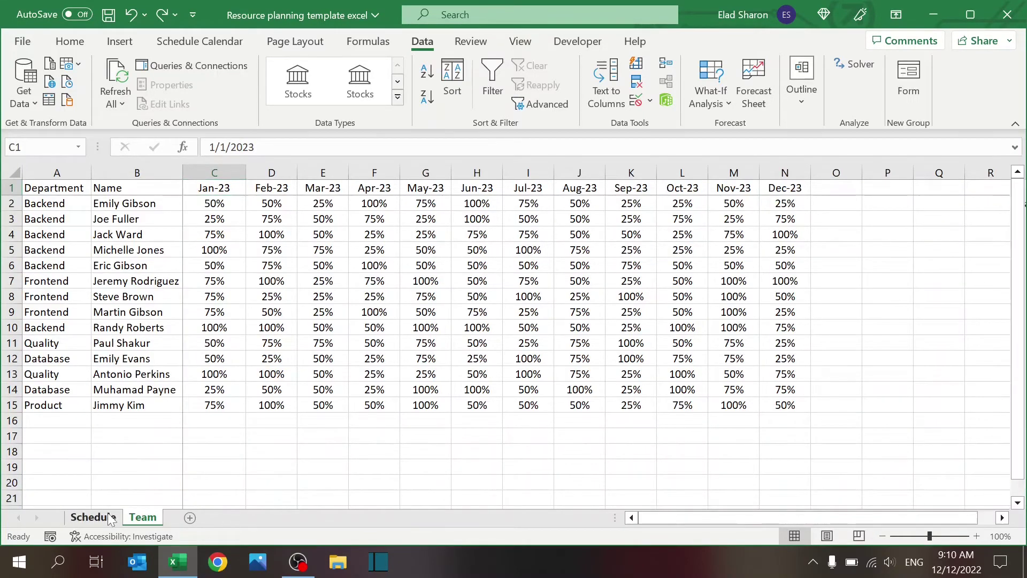
click(109, 515)
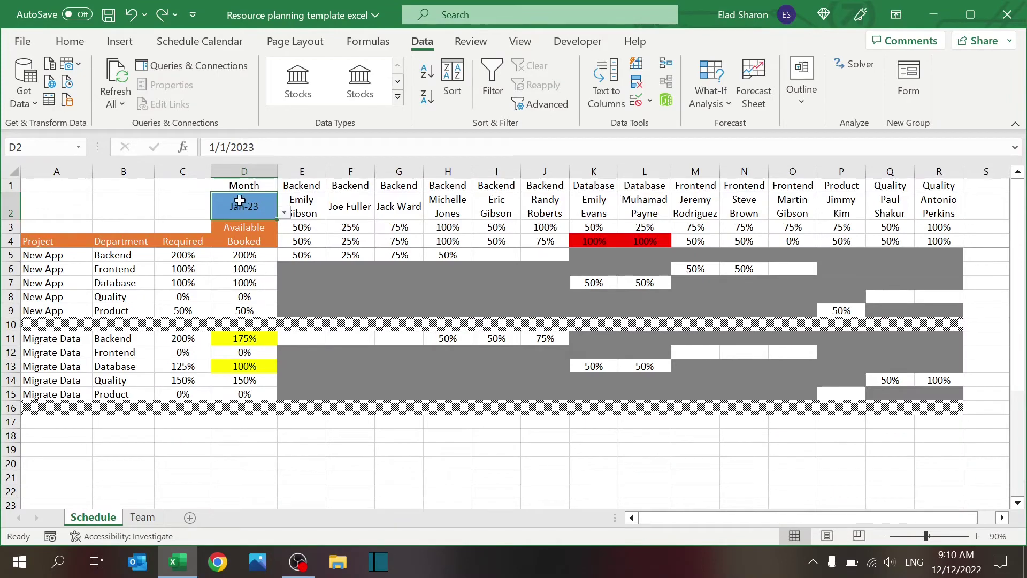
click(316, 225)
key(F2)
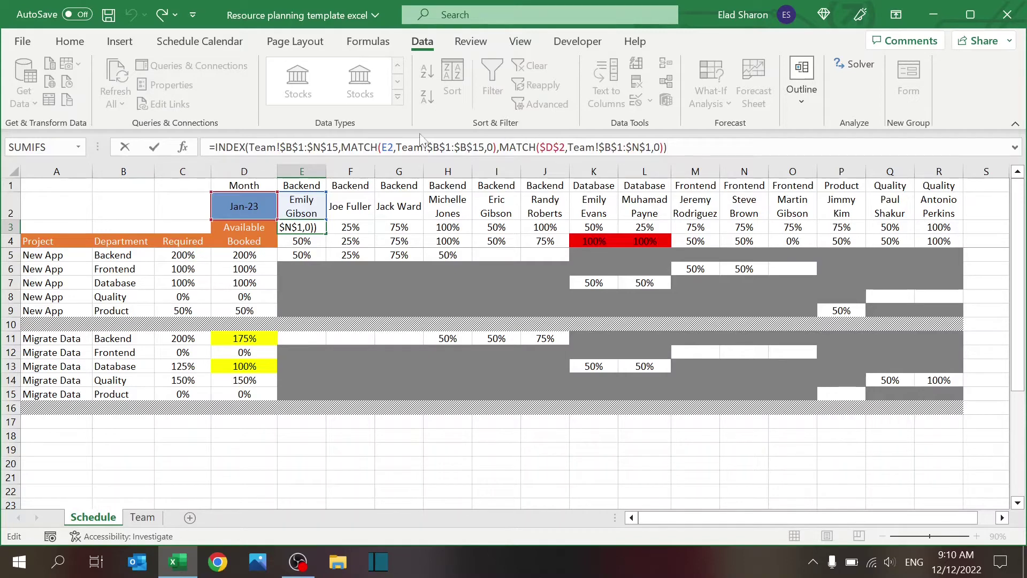
click(357, 147)
key(Escape)
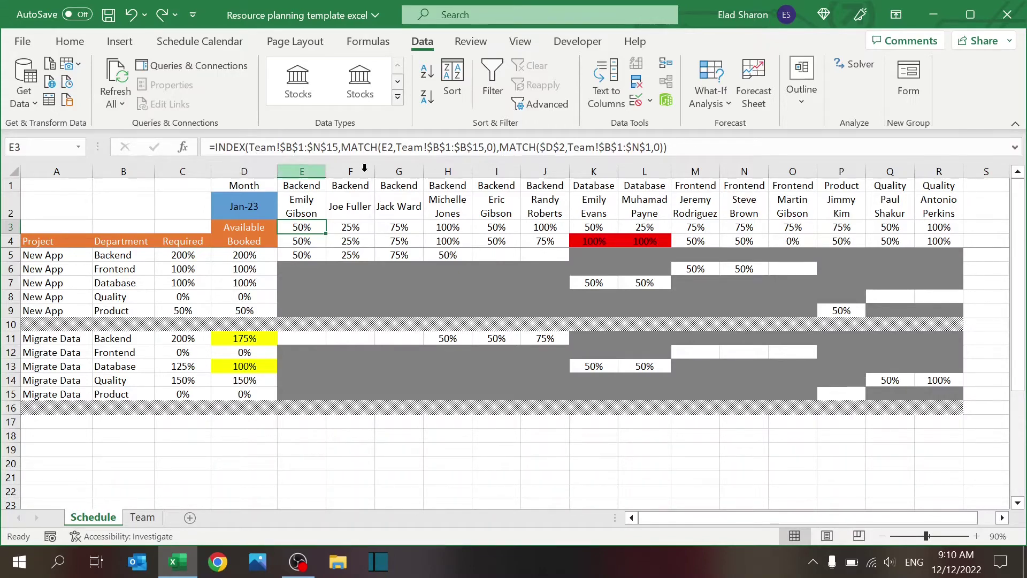
key(F2)
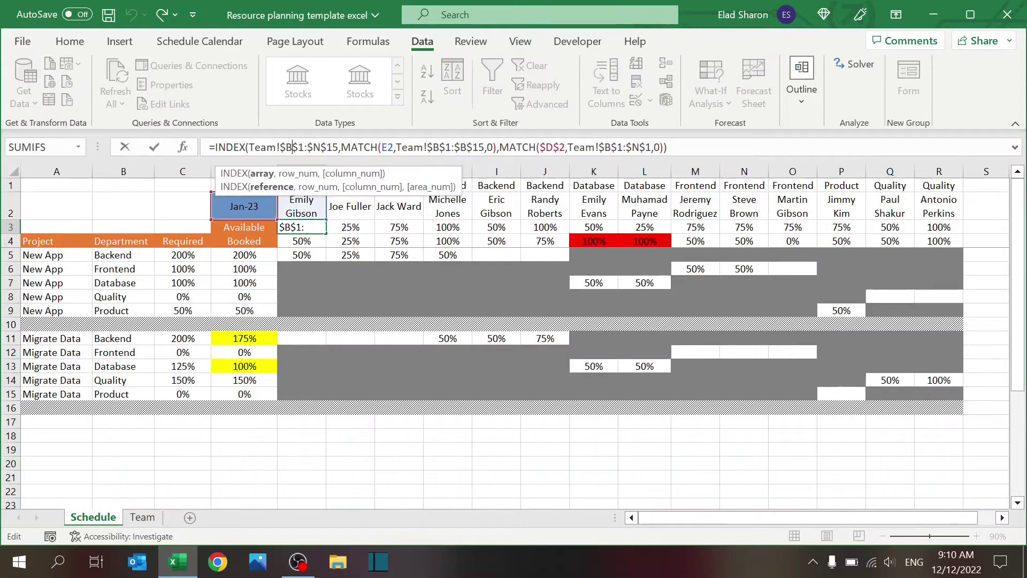
key(Escape)
click(152, 517)
click(114, 202)
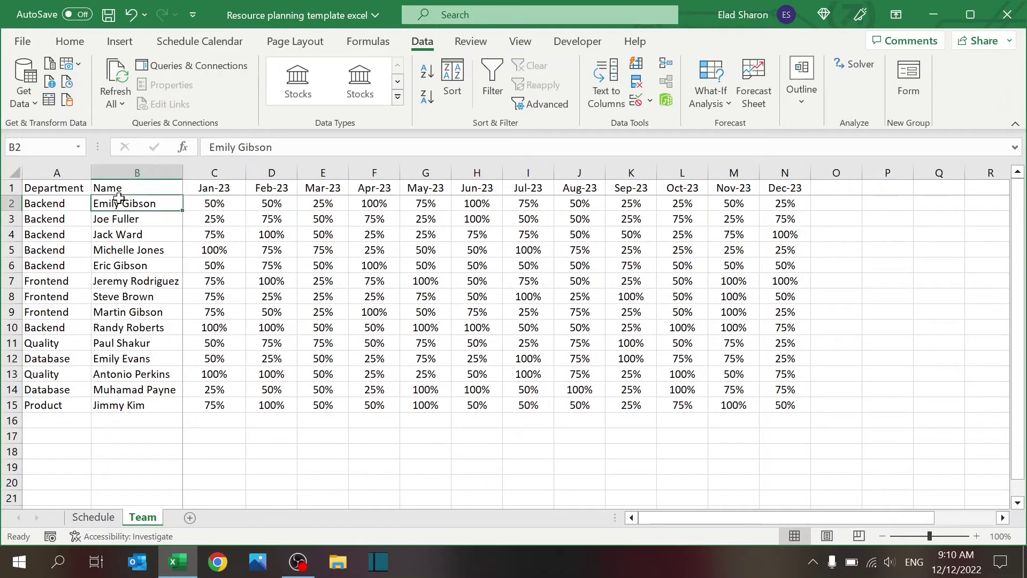
drag(134, 187, 786, 404)
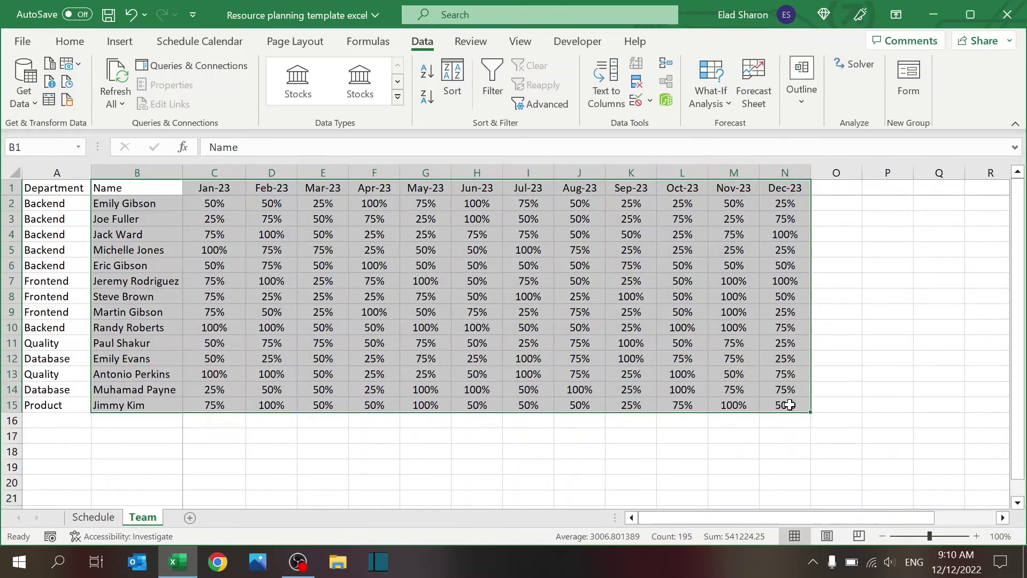
click(138, 172)
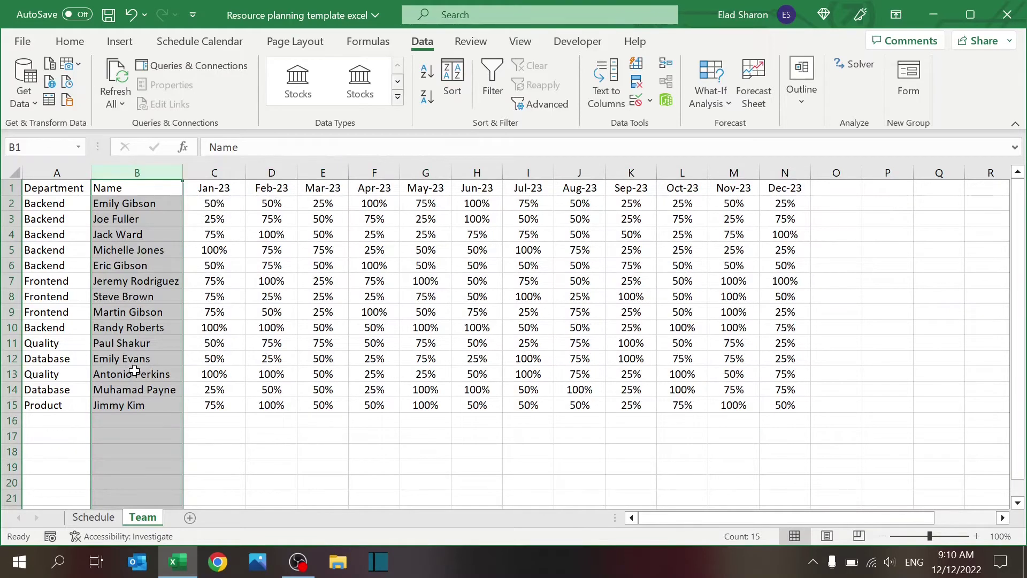
click(11, 188)
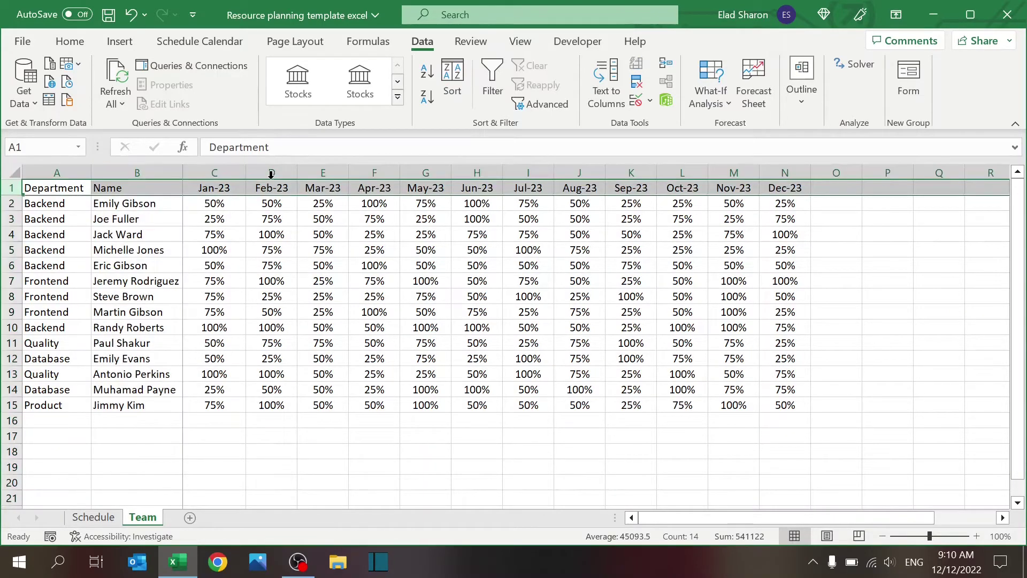
click(372, 249)
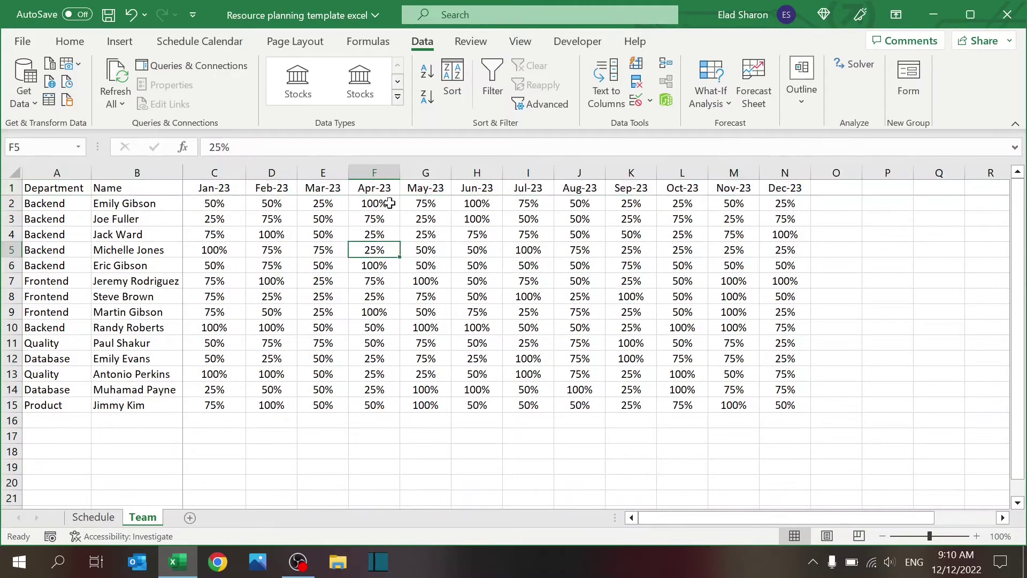
click(93, 517)
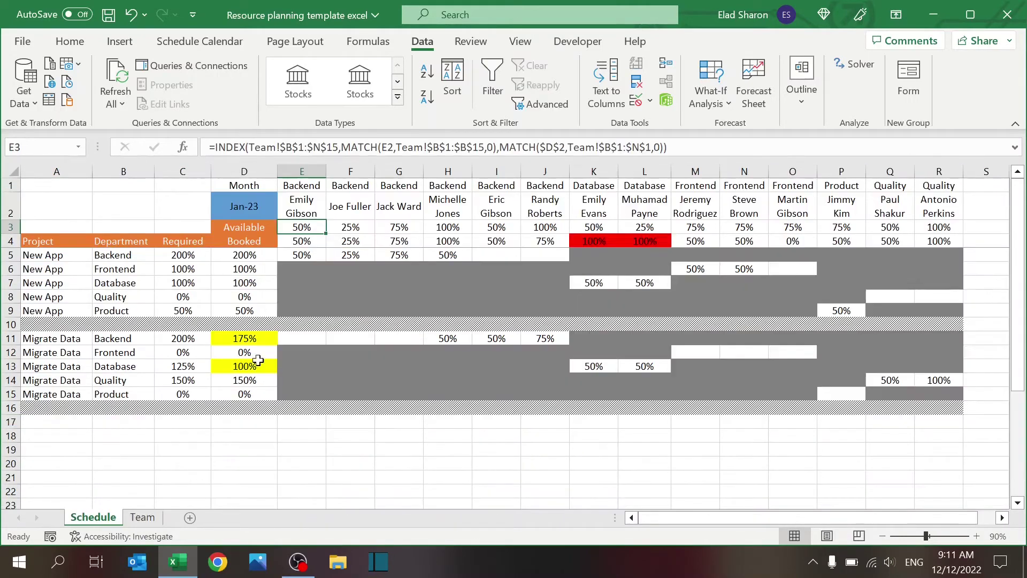
click(393, 148)
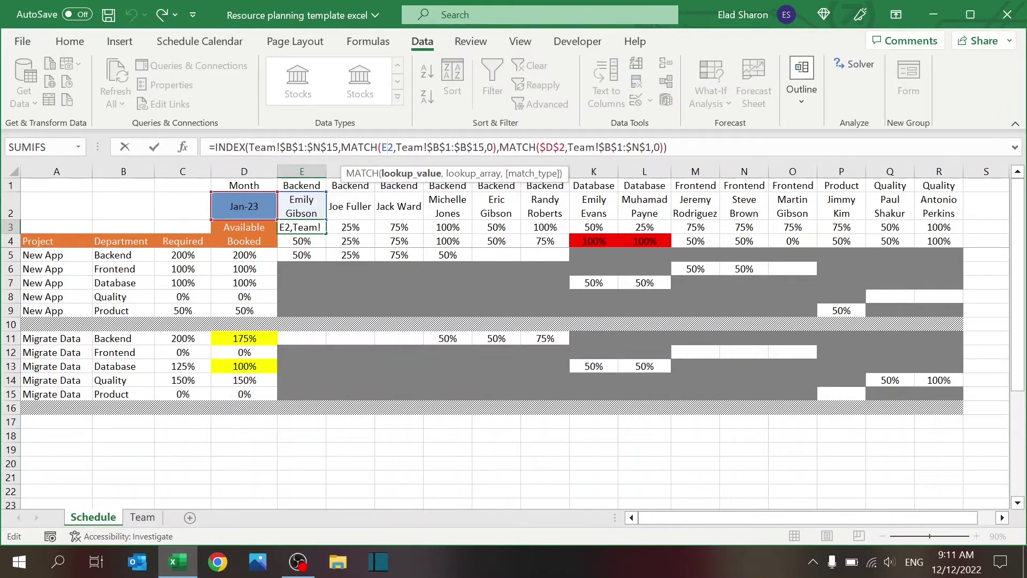
key(shift+Right)
key(shift+Right)
key(shift+Right)
key(shift+Right)
key(shift+Right)
key(shift+Right)
key(shift+Right)
key(shift+Right)
key(shift+Right)
key(shift+Right)
key(shift+Right)
key(shift+Right)
key(shift+Right)
key(shift+Right)
key(shift+Right)
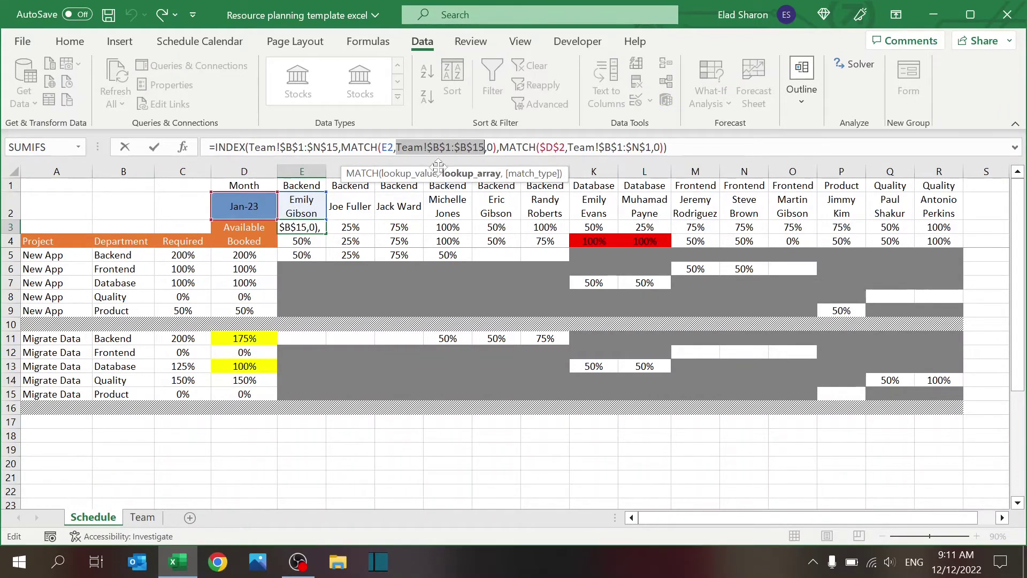
key(Right)
key(Right)
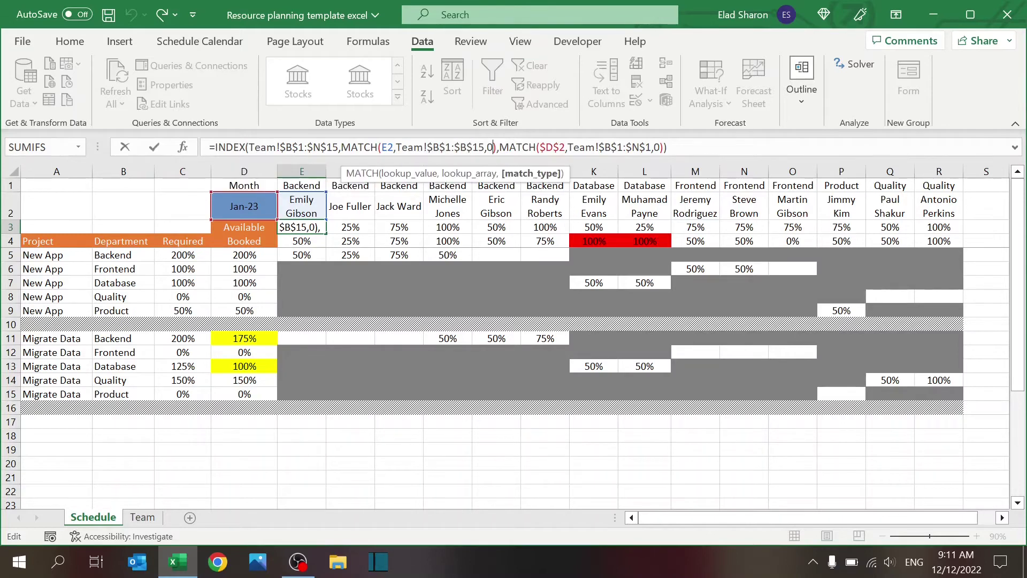
key(ctrl+Return)
click(335, 228)
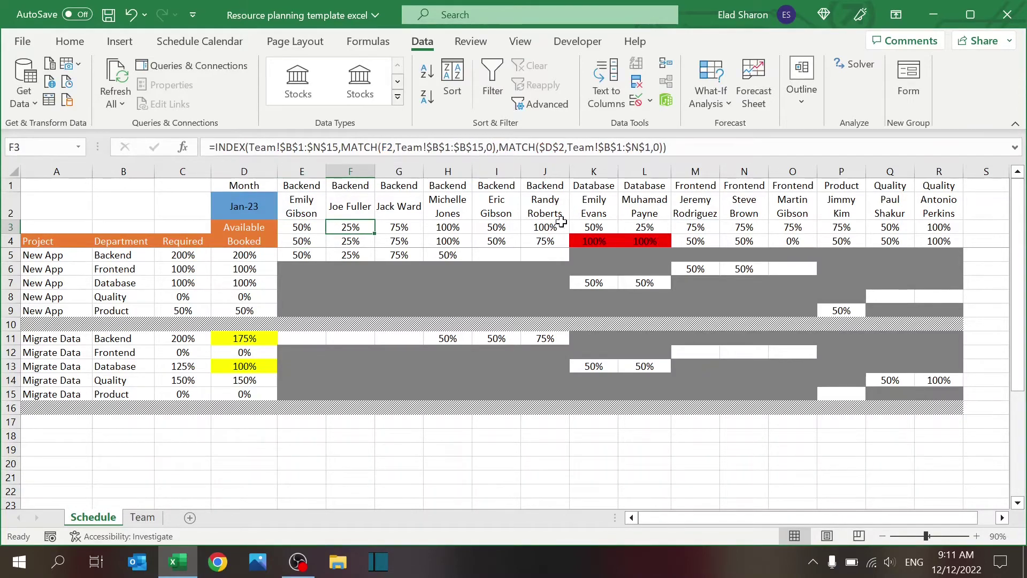
click(935, 231)
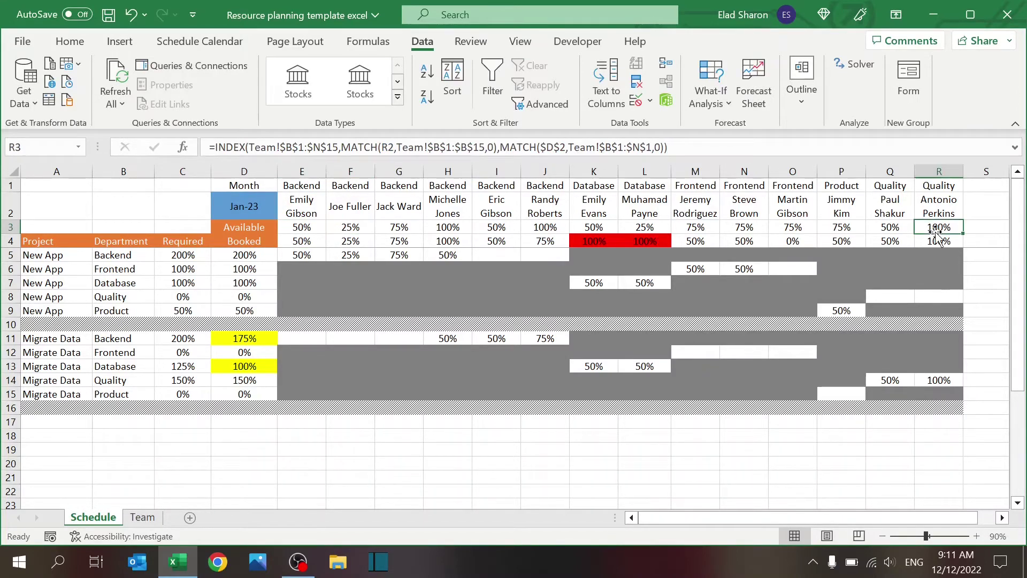
click(312, 227)
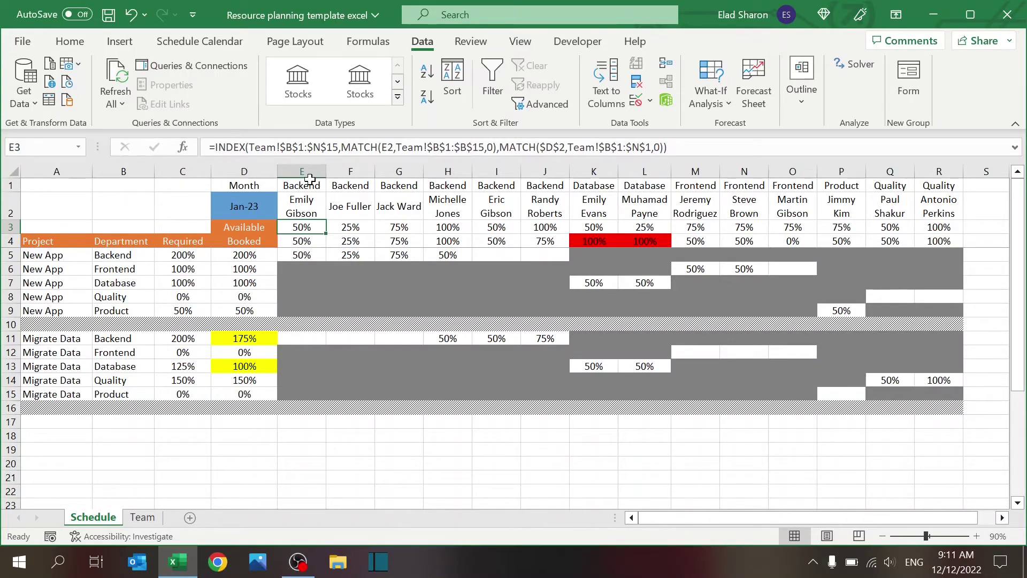
drag(248, 187, 944, 227)
Select the project table area and columns A to C to review the layout
click(274, 455)
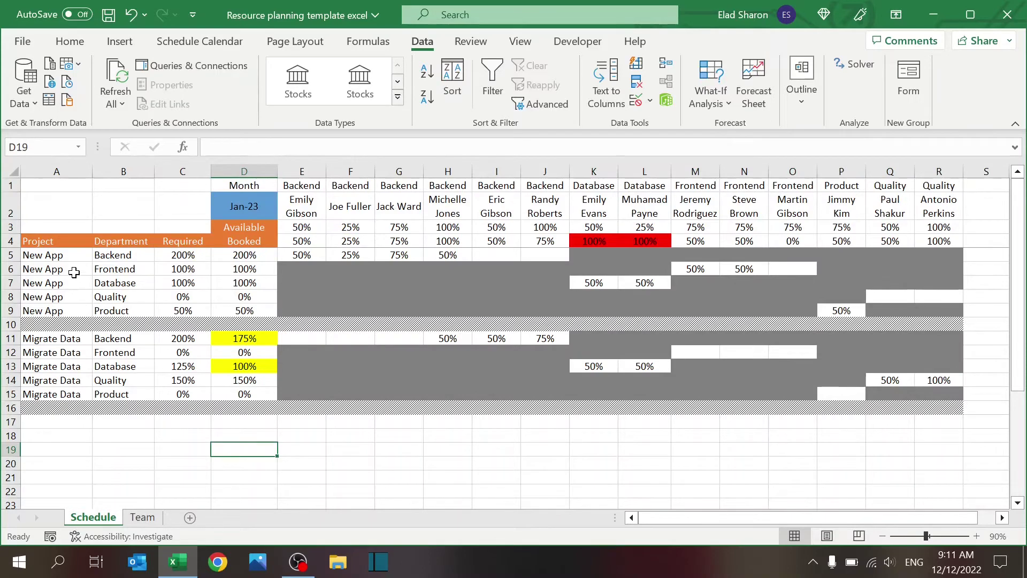
click(72, 244)
drag(111, 253, 155, 424)
click(156, 424)
drag(80, 171, 177, 171)
click(47, 241)
Review the project row labels, department cells and requirements such as Backend 200%
click(53, 258)
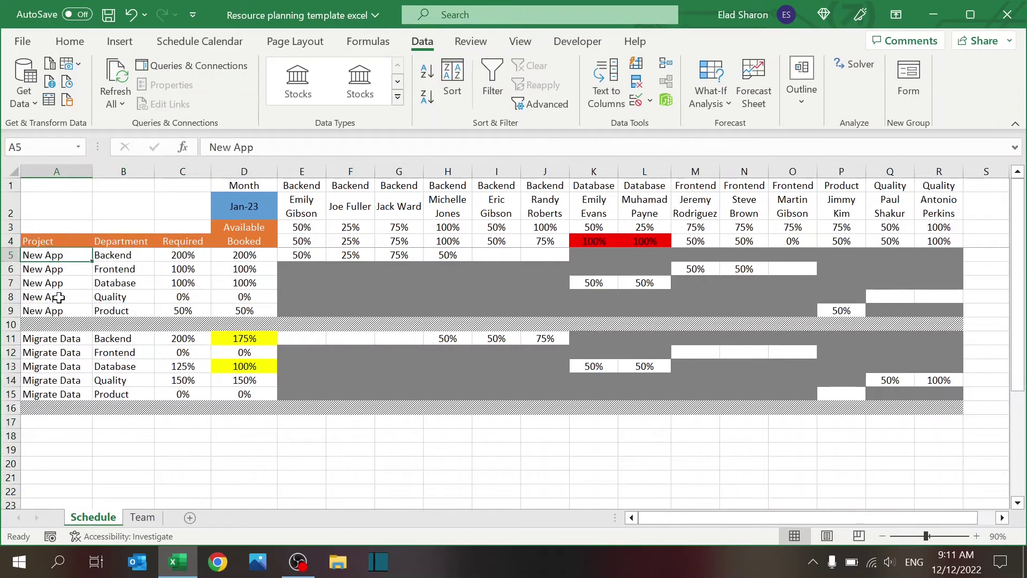
click(63, 338)
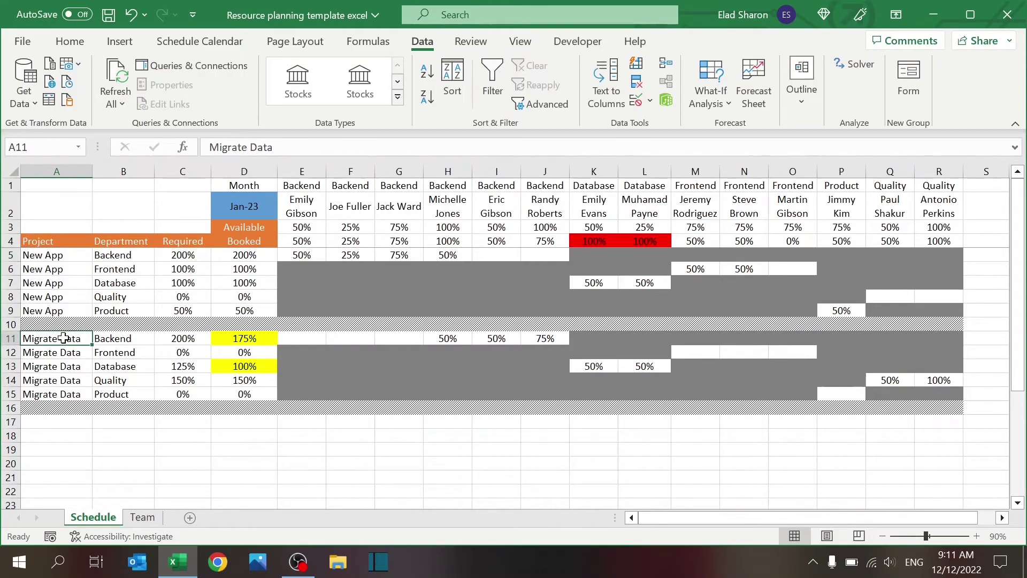
click(128, 258)
click(129, 269)
click(124, 285)
click(123, 297)
click(183, 255)
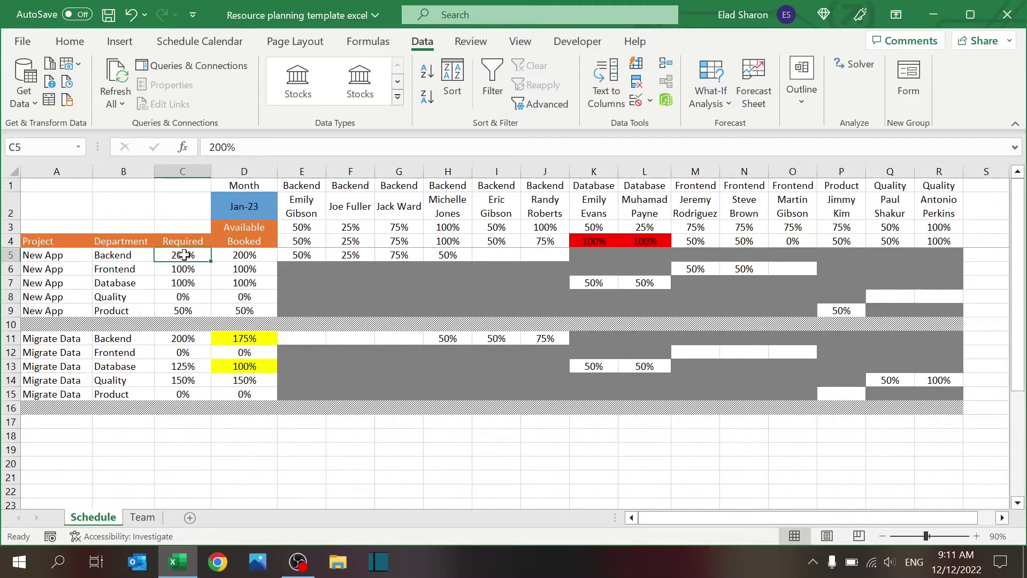
click(185, 272)
click(192, 252)
Inspect the Booked formula =SUM(E5:ZX5) unchanged, then the Migrate Data Backend total of 175%
click(248, 260)
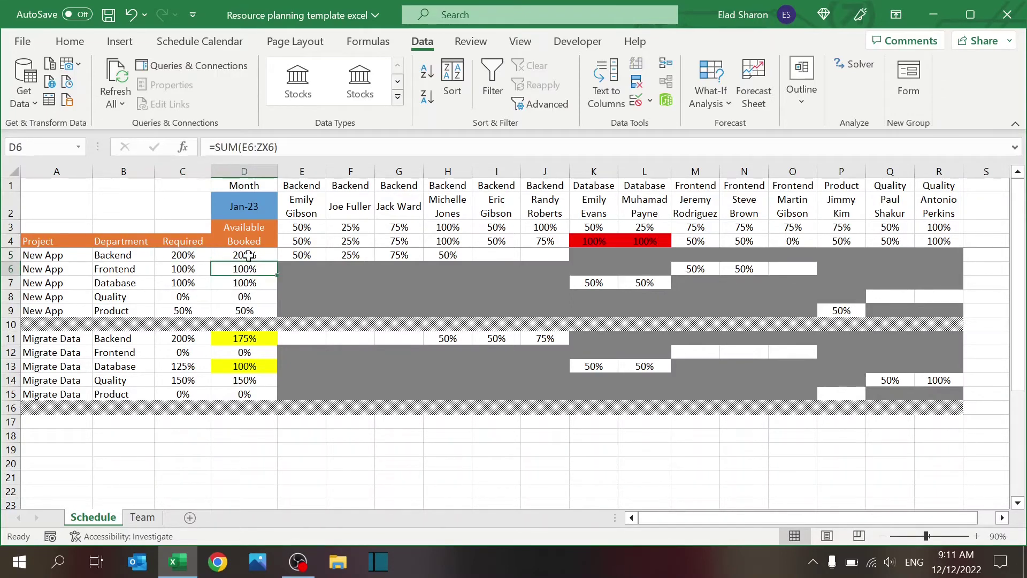
click(311, 146)
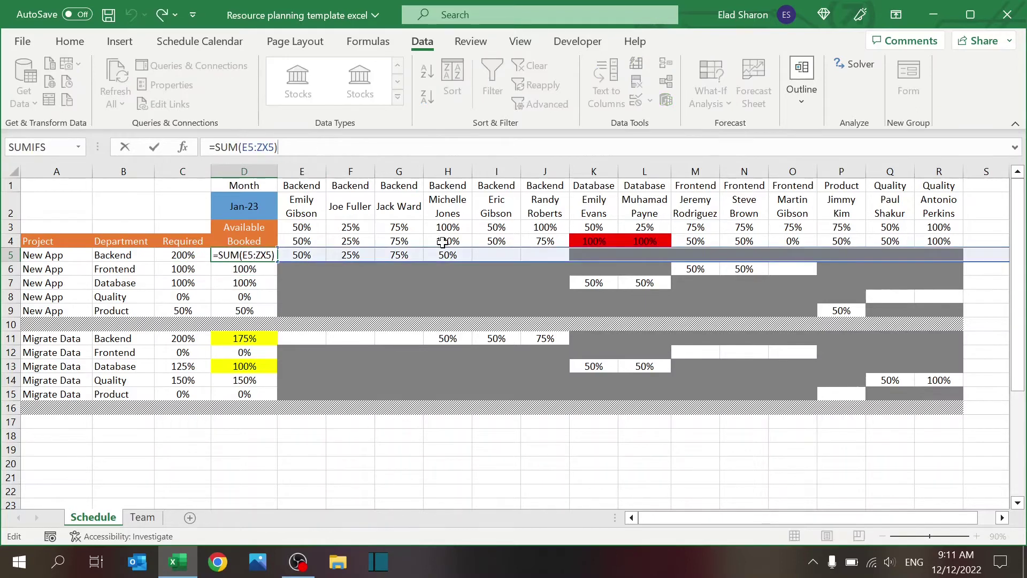
key(Escape)
click(236, 338)
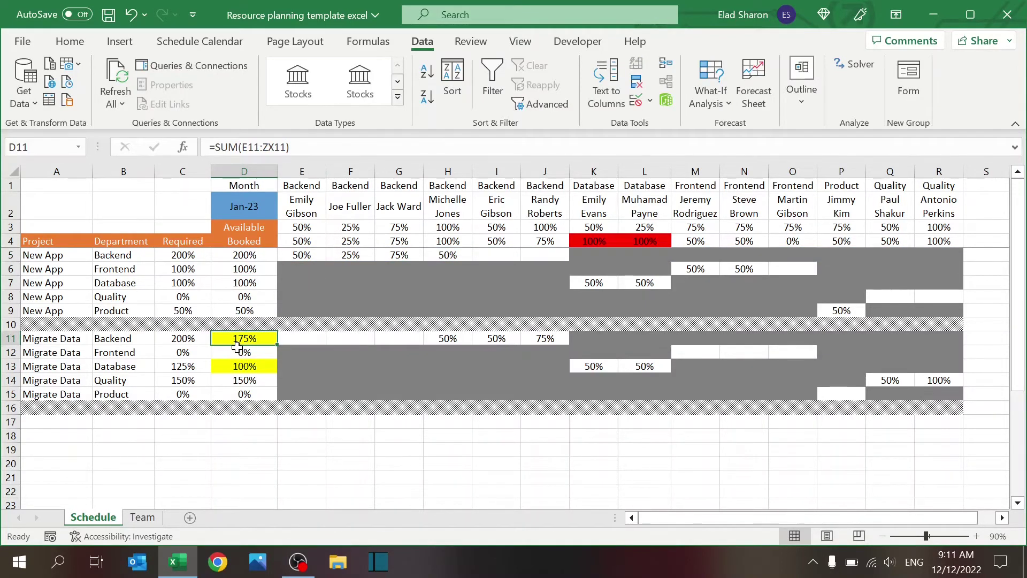
click(84, 48)
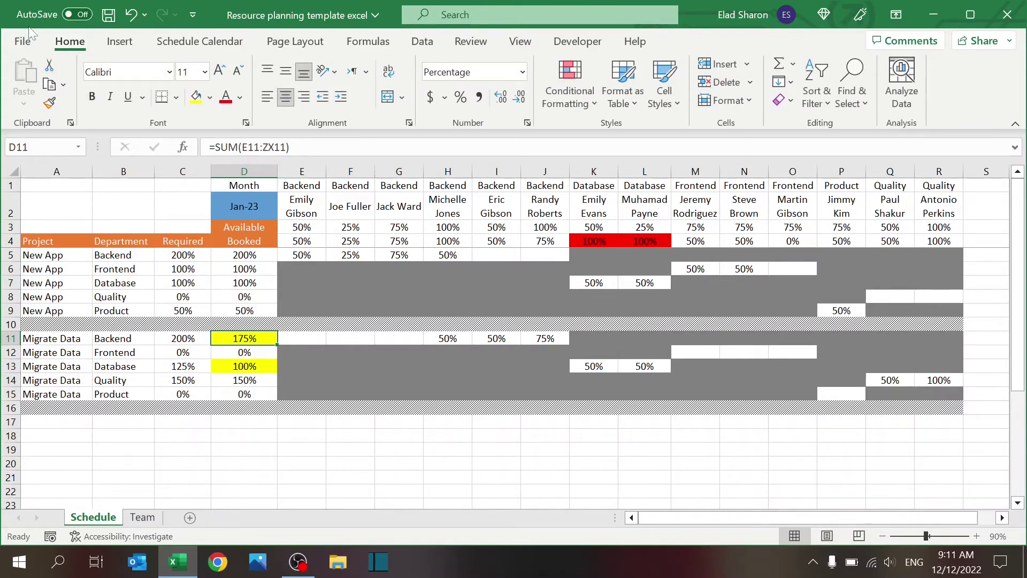
click(566, 104)
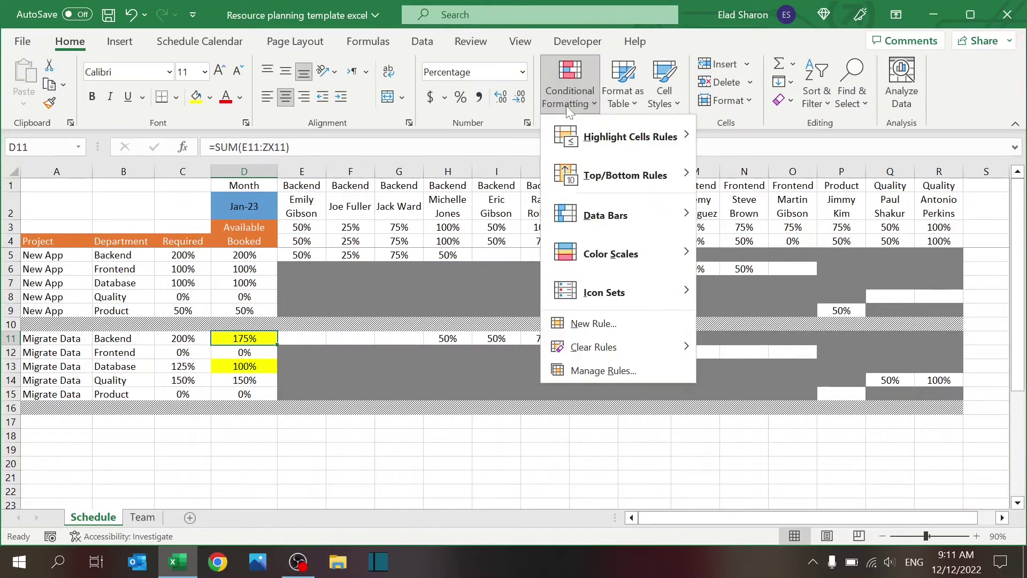
click(591, 373)
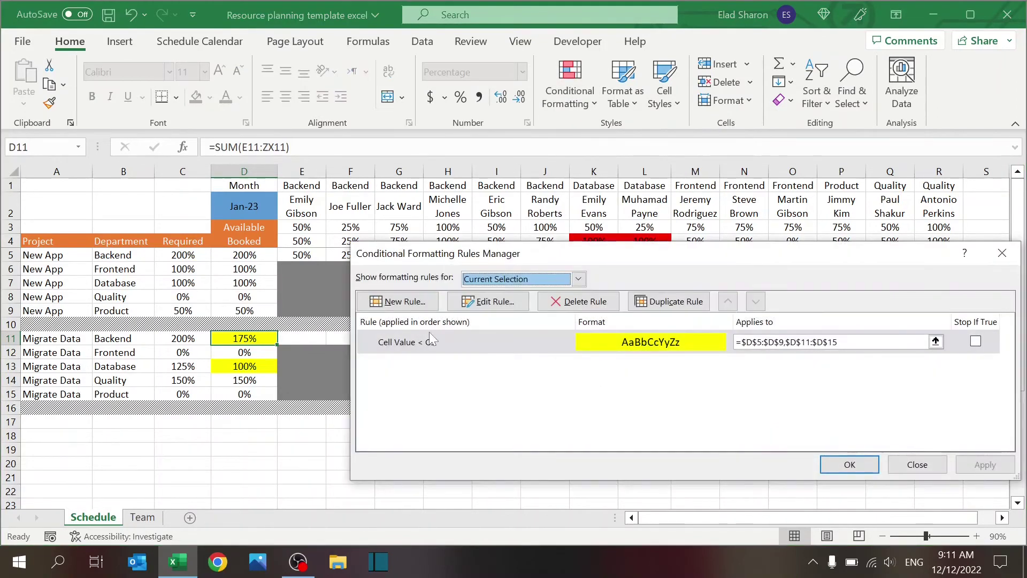
click(429, 341)
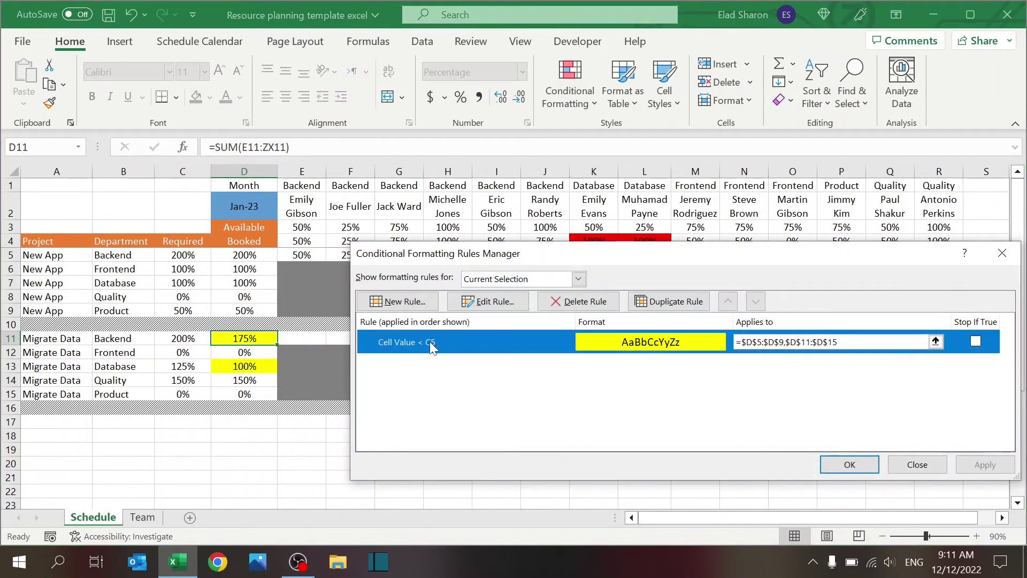
click(917, 464)
click(584, 102)
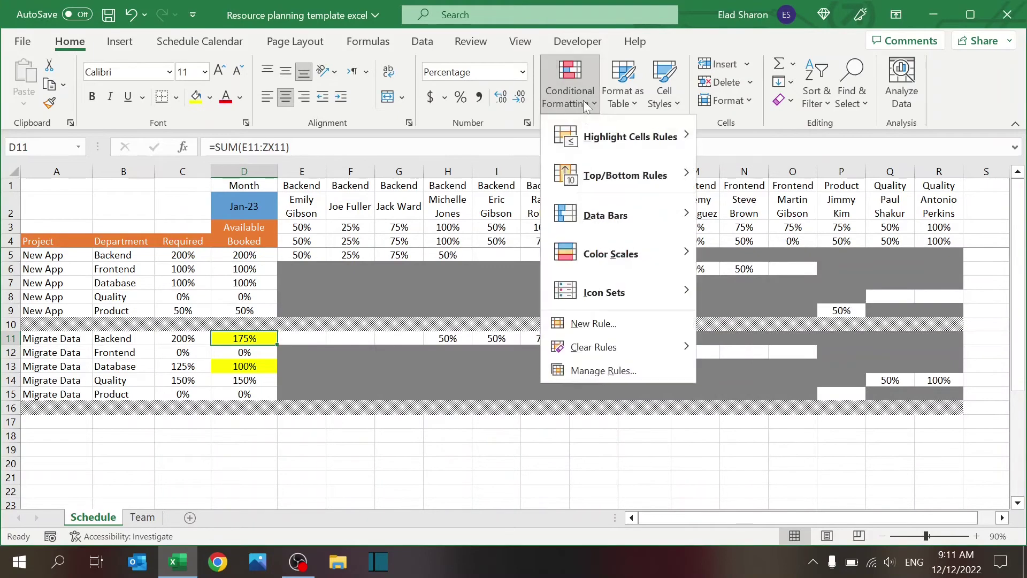
click(579, 321)
click(554, 328)
click(573, 391)
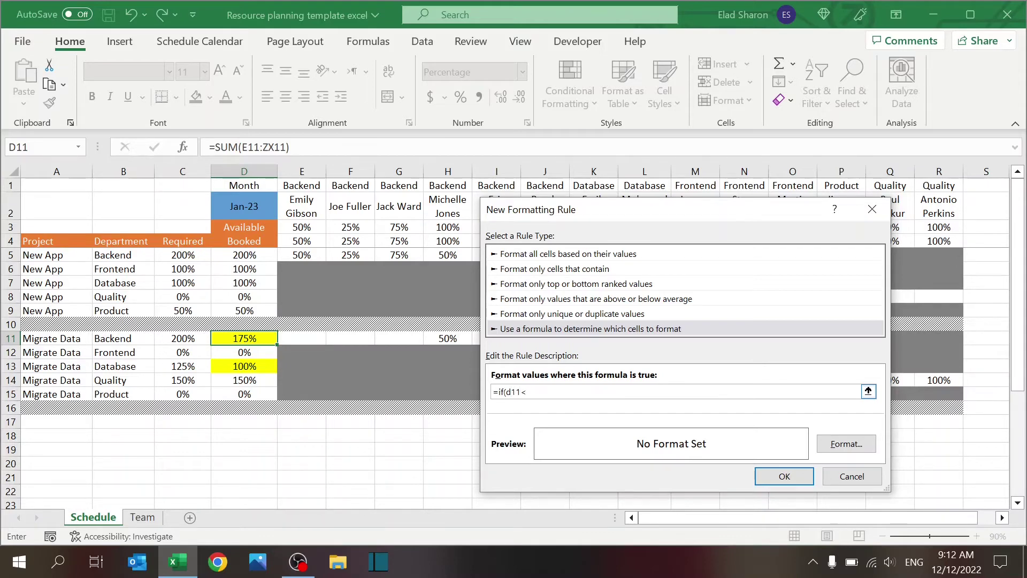
text(11,1,0)
click(845, 444)
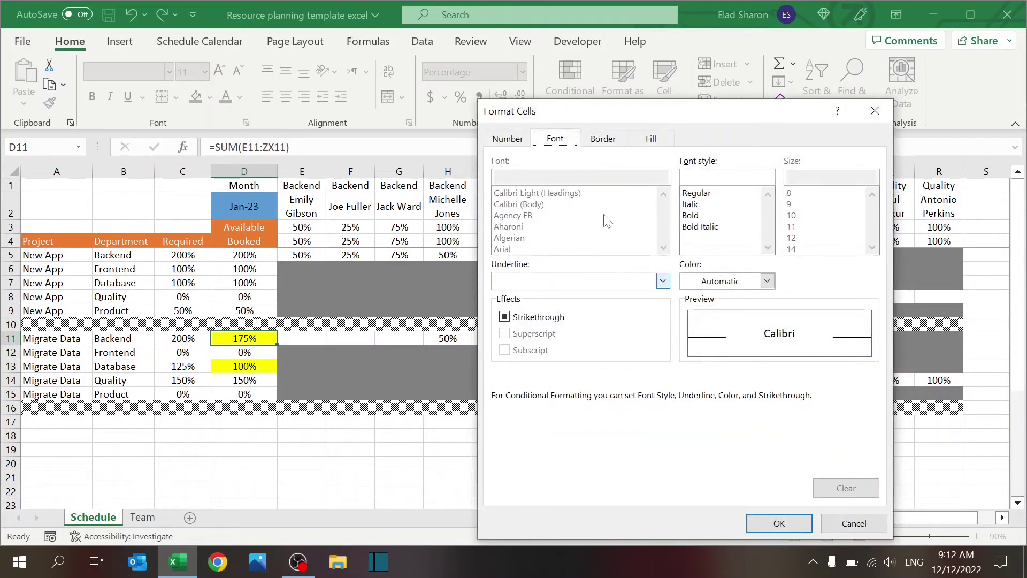
click(647, 138)
click(839, 523)
click(852, 475)
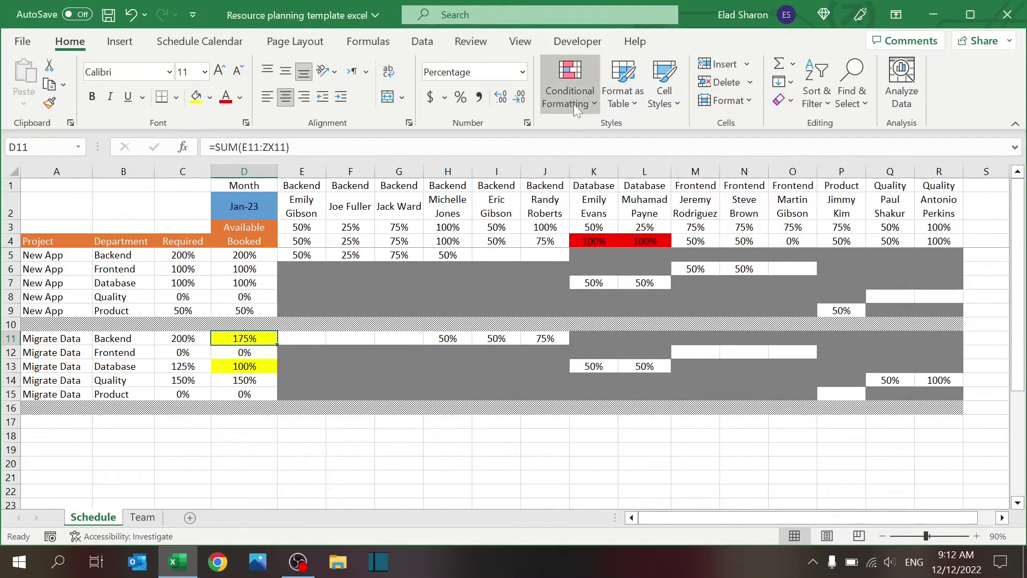
click(571, 99)
click(605, 369)
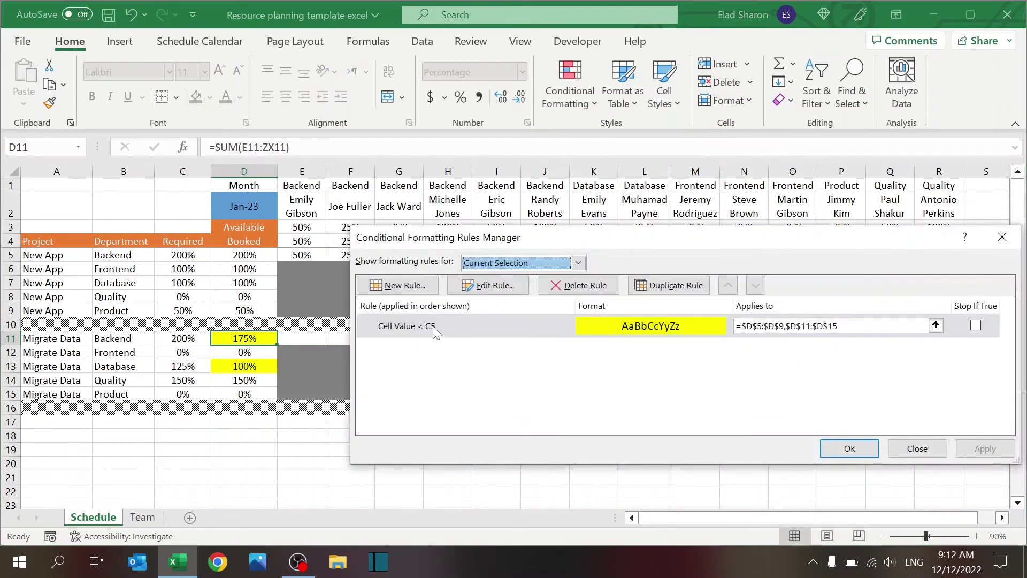
click(906, 454)
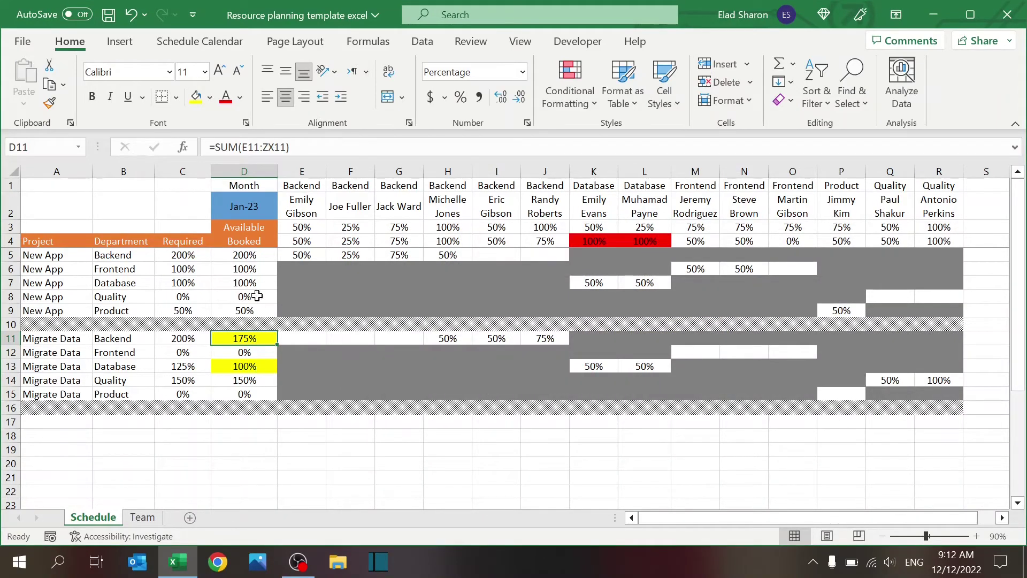
click(302, 241)
key(F2)
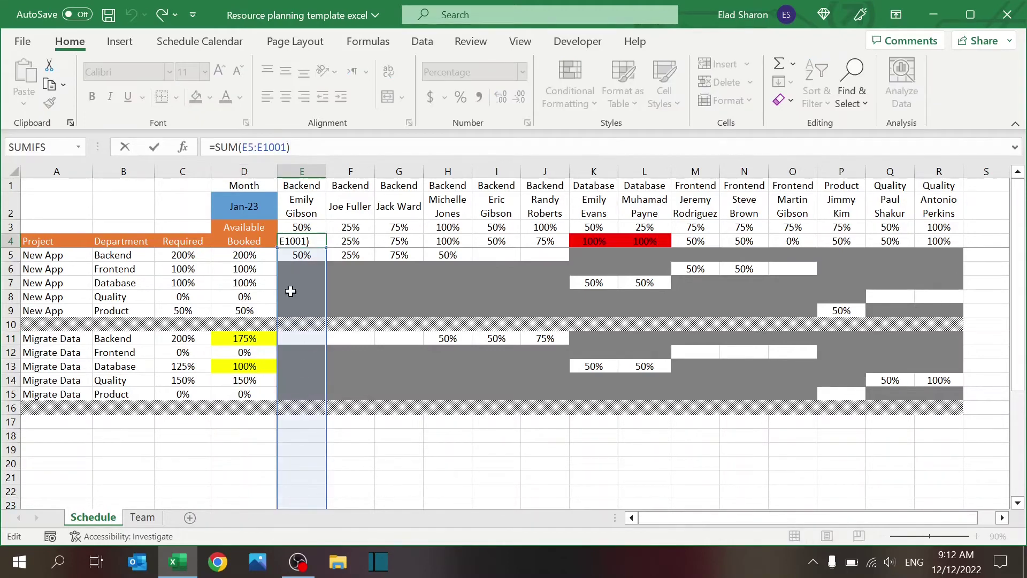
key(Escape)
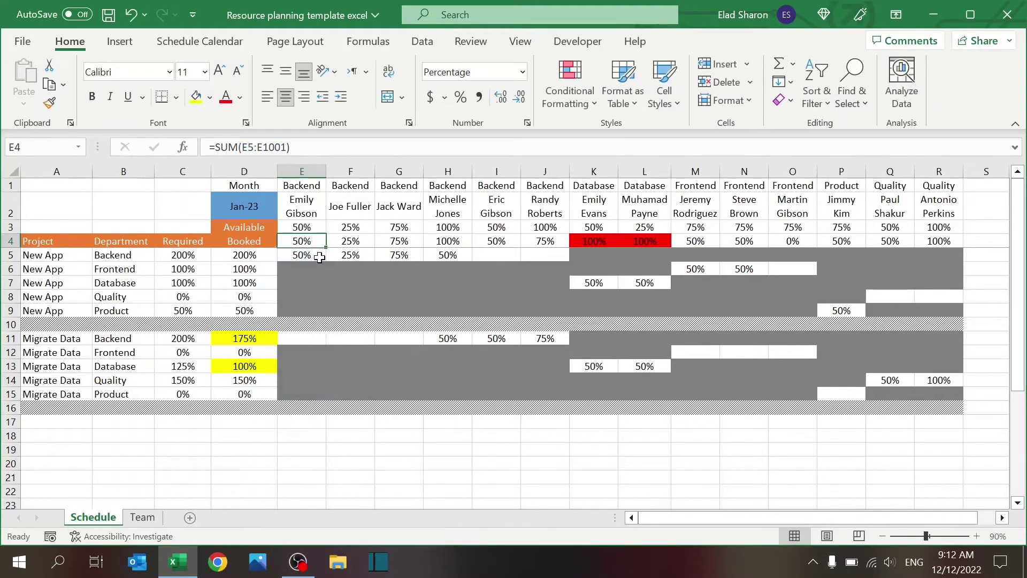
click(351, 256)
click(621, 286)
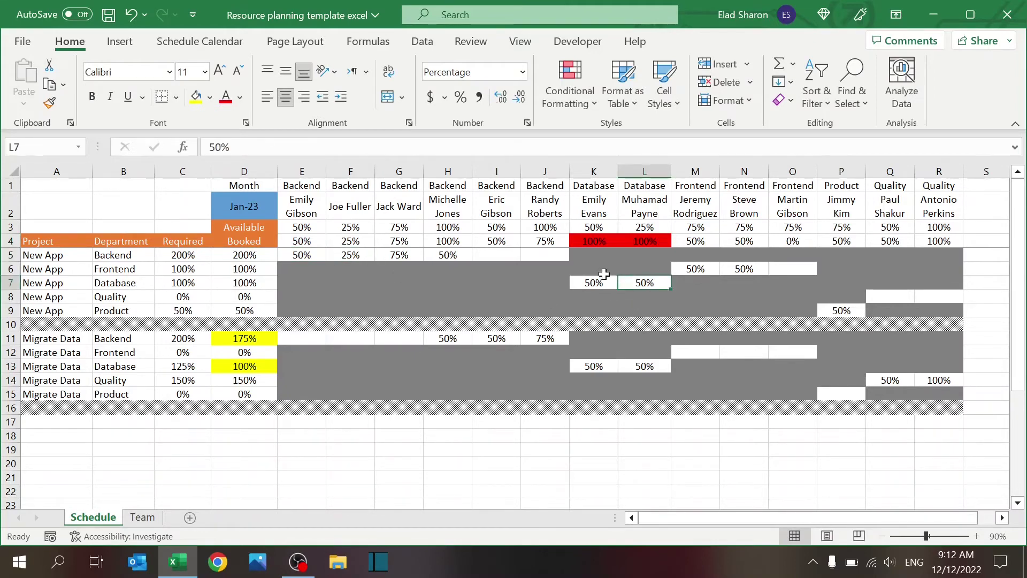
click(509, 273)
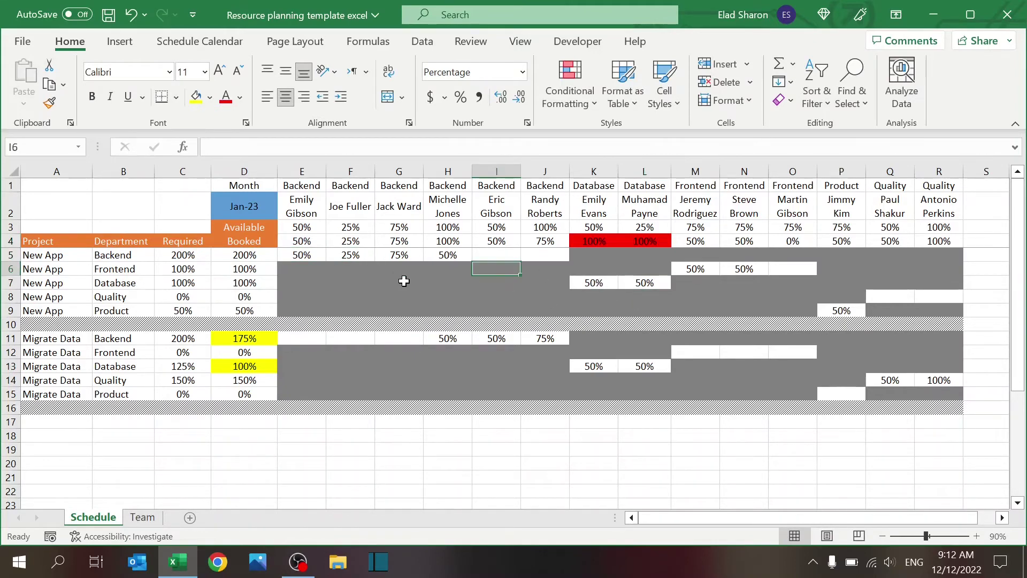
drag(328, 265, 550, 317)
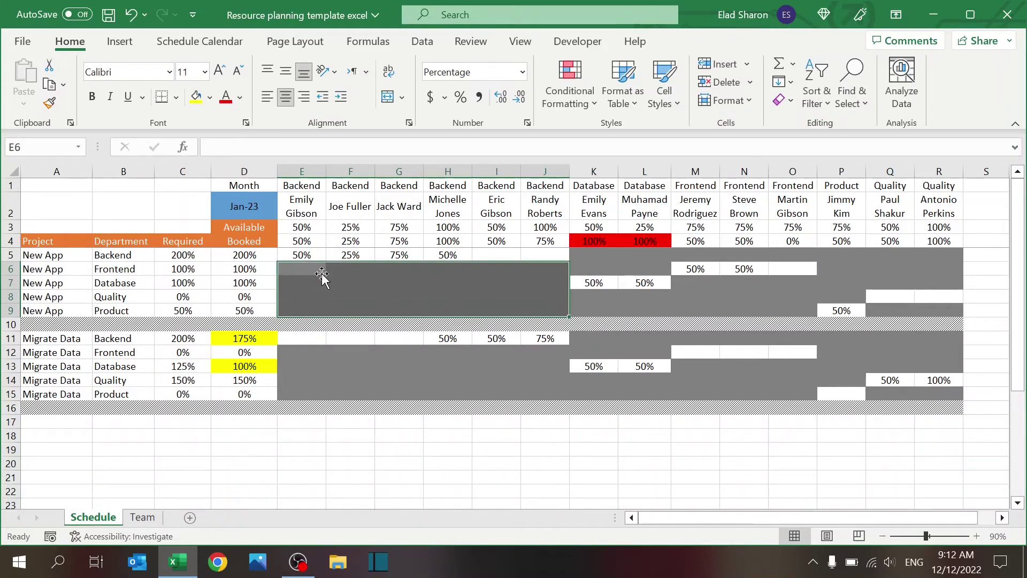
click(309, 183)
click(302, 172)
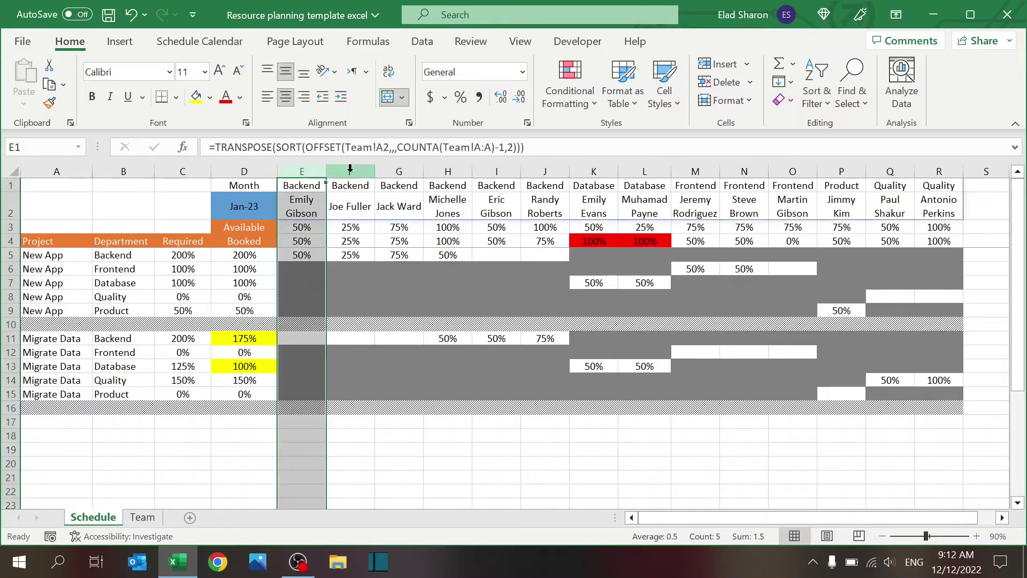
click(351, 171)
click(321, 281)
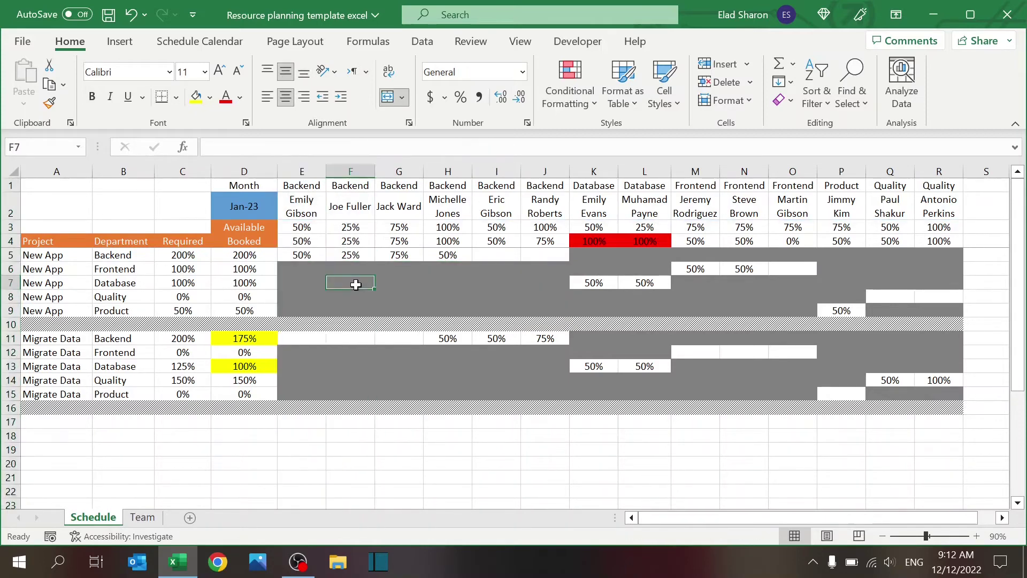
click(308, 271)
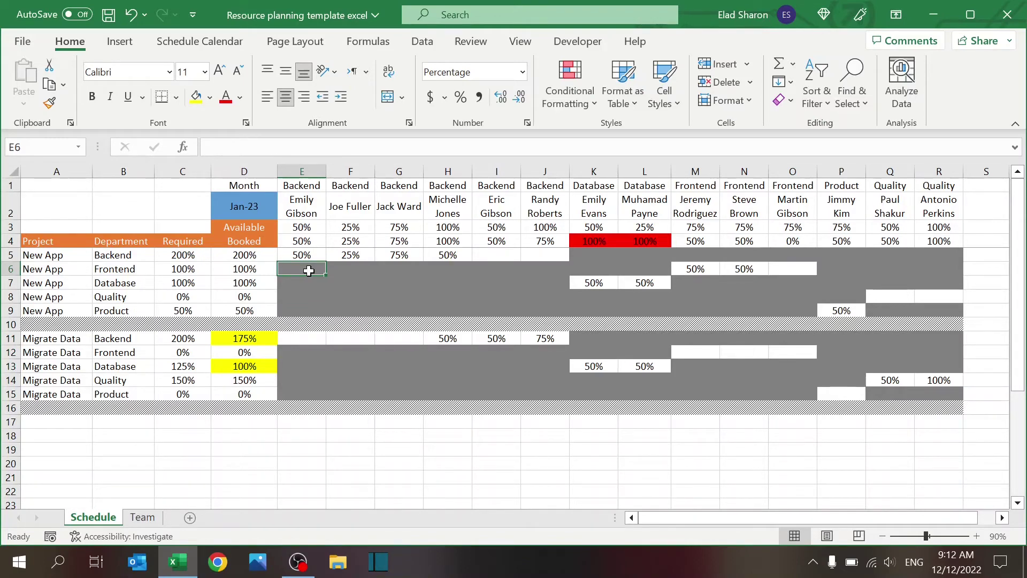
text(50)
key(Return)
click(308, 270)
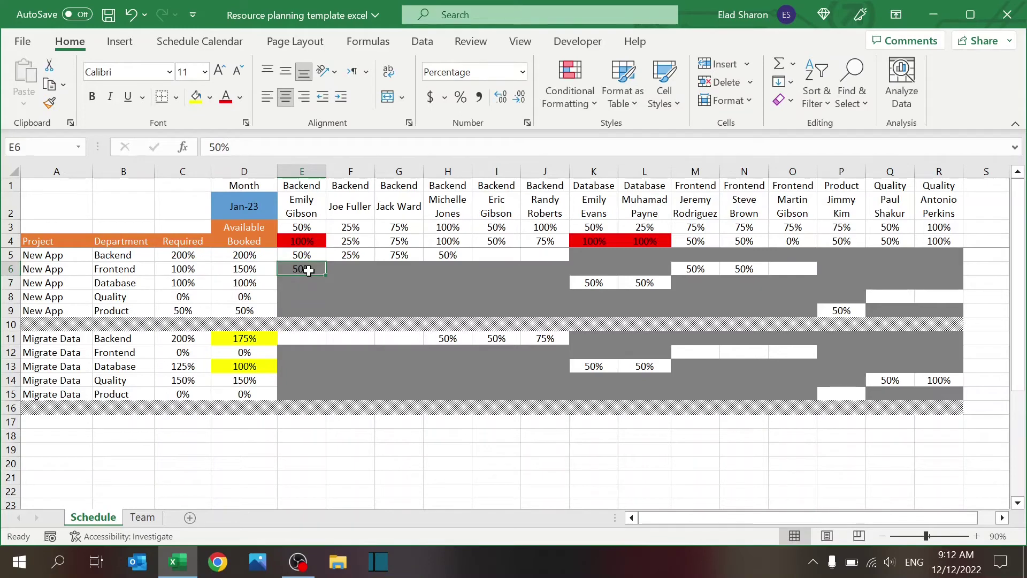
key(Delete)
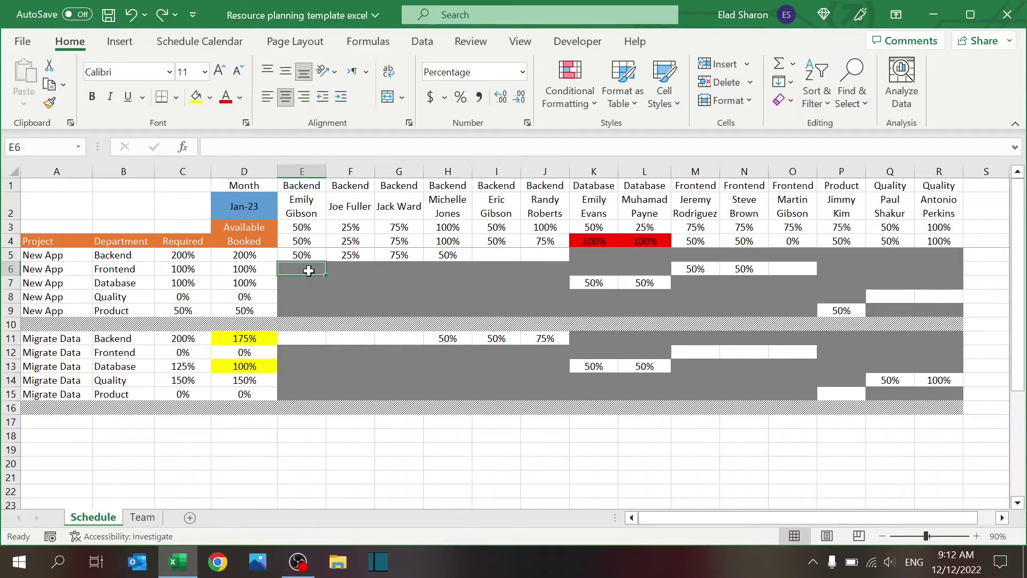
Bring up the Review ribbon's workbook protection tools
click(466, 50)
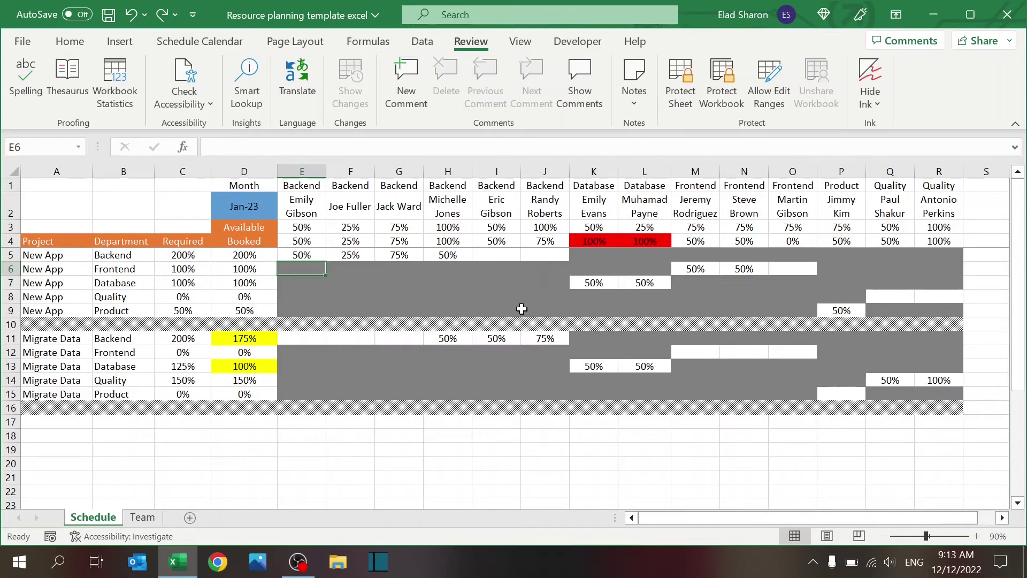
click(318, 256)
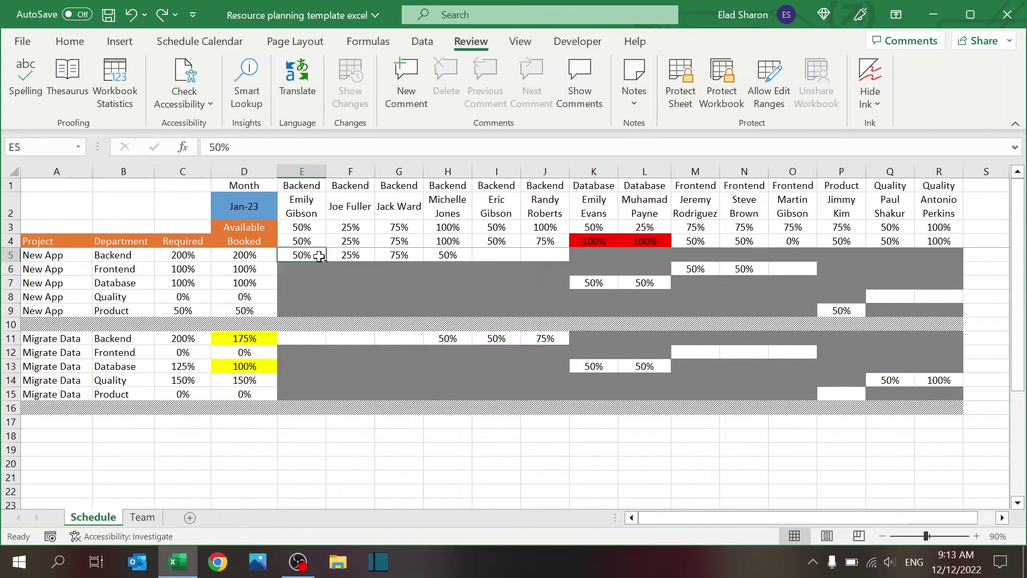
click(75, 42)
click(556, 103)
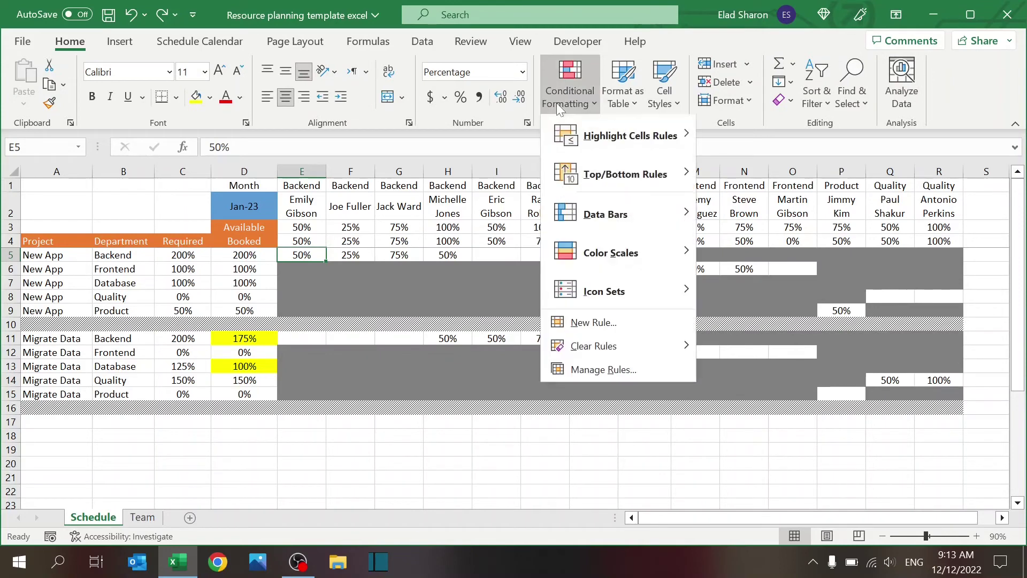
click(577, 370)
click(418, 326)
click(488, 286)
click(850, 391)
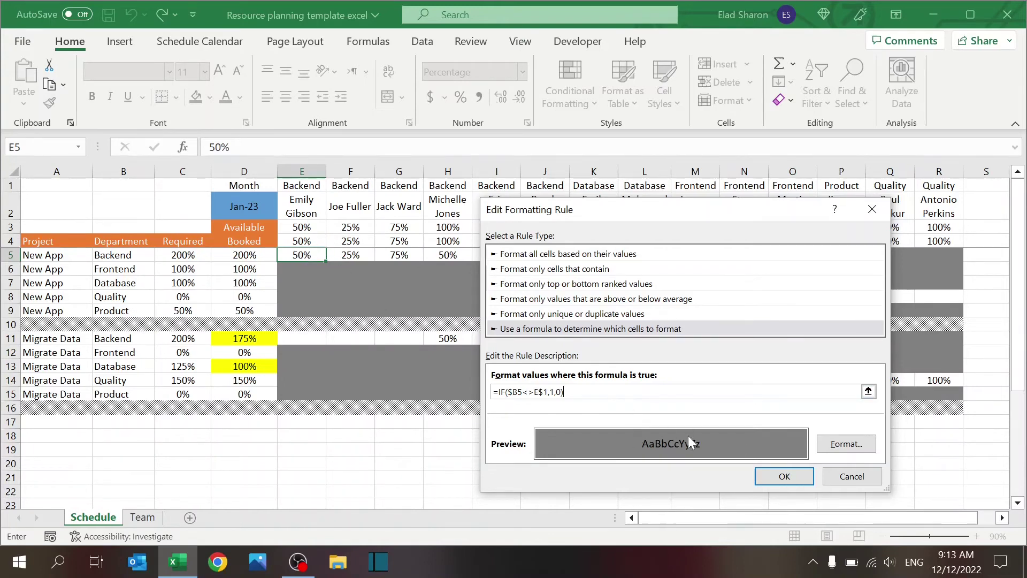
click(851, 476)
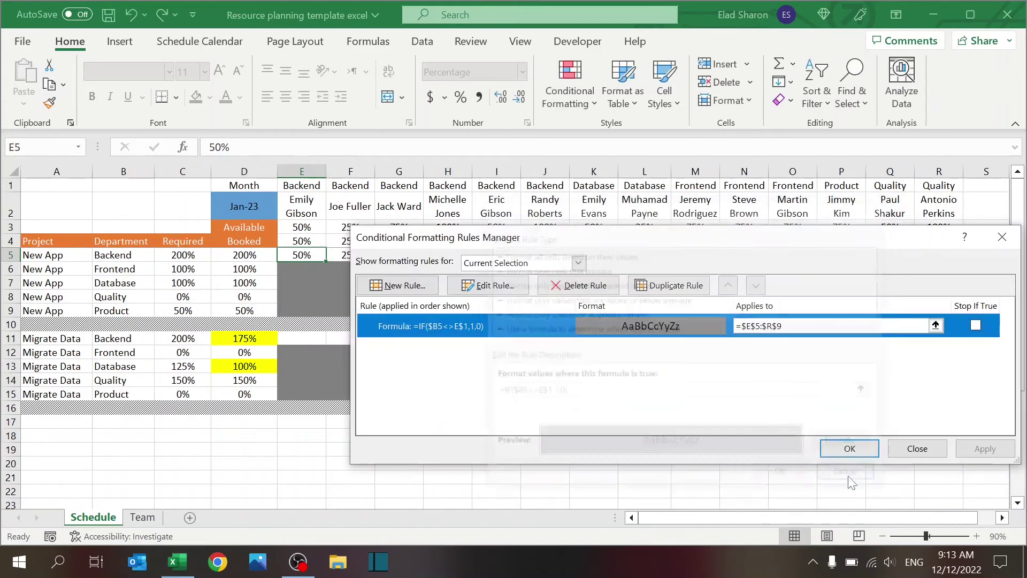
click(909, 450)
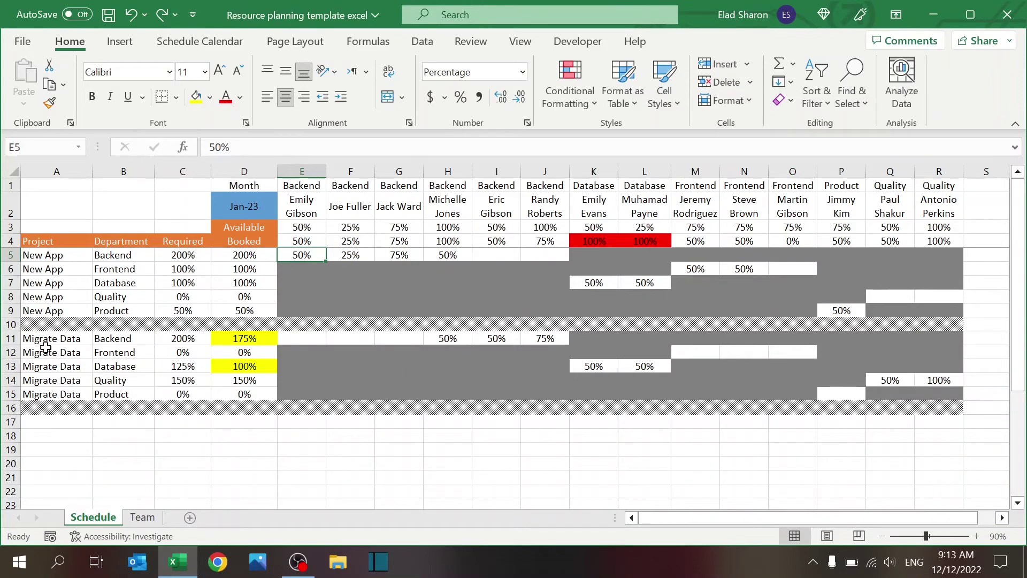
Copy the Migrate Data block A11:R15 to A17 and clear its bookings in E17:R21
click(48, 325)
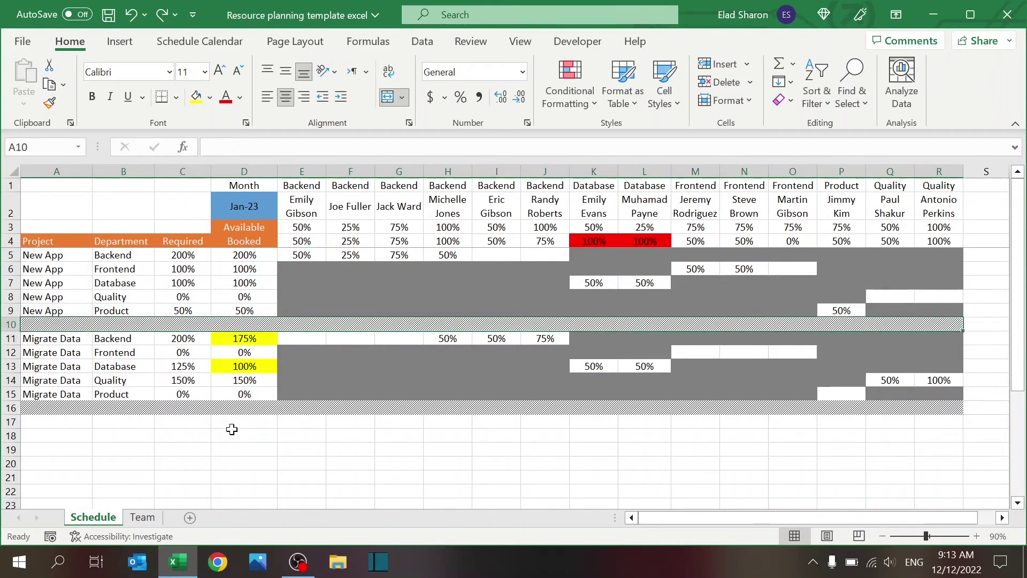
click(17, 338)
click(172, 449)
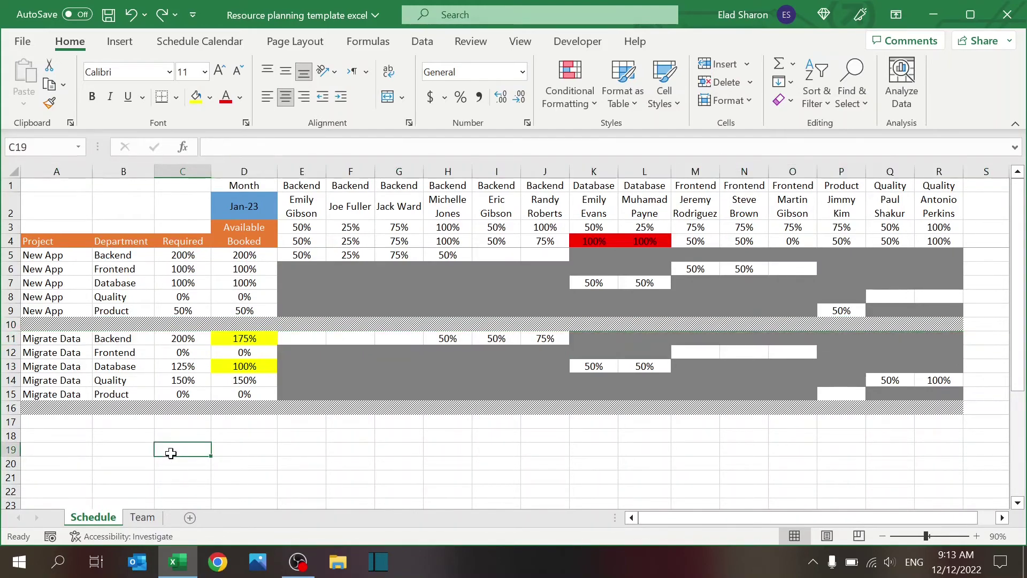
drag(53, 339, 917, 406)
key(ctrl+c)
click(73, 426)
key(ctrl+v)
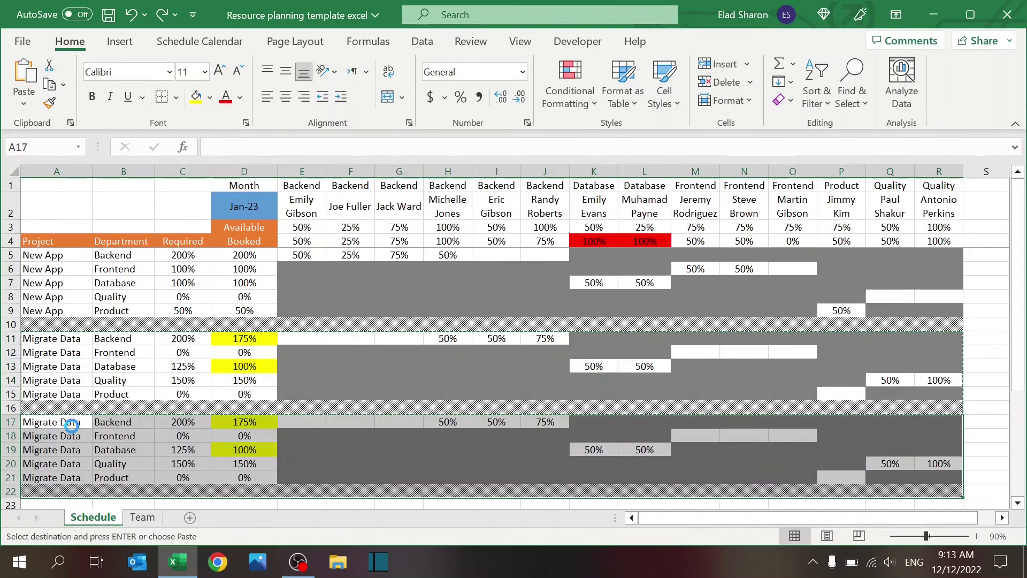
drag(313, 420, 918, 480)
key(Delete)
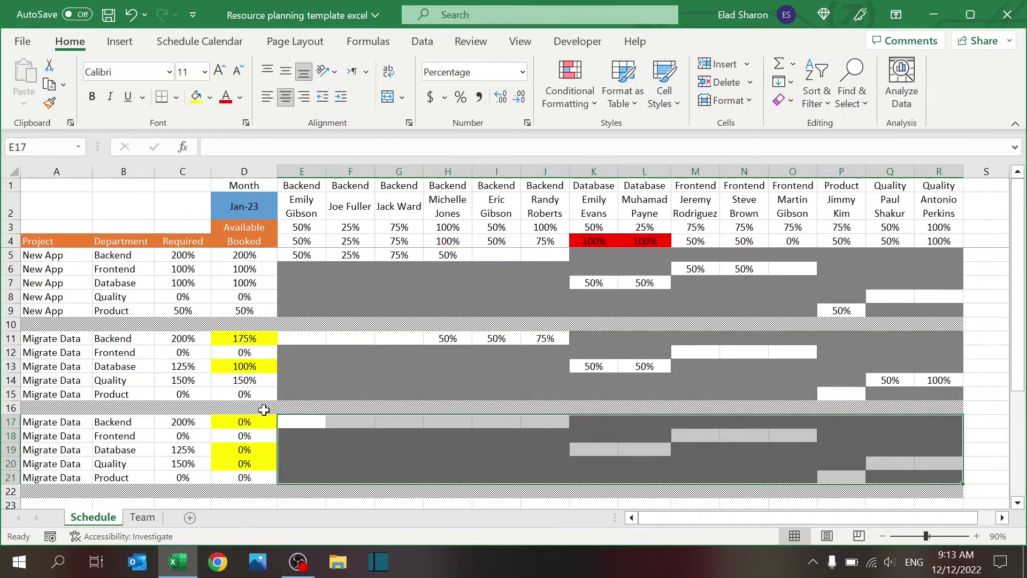
Label the third block's project cells A17:A21 'New project'
click(177, 423)
click(80, 426)
text(Ne)
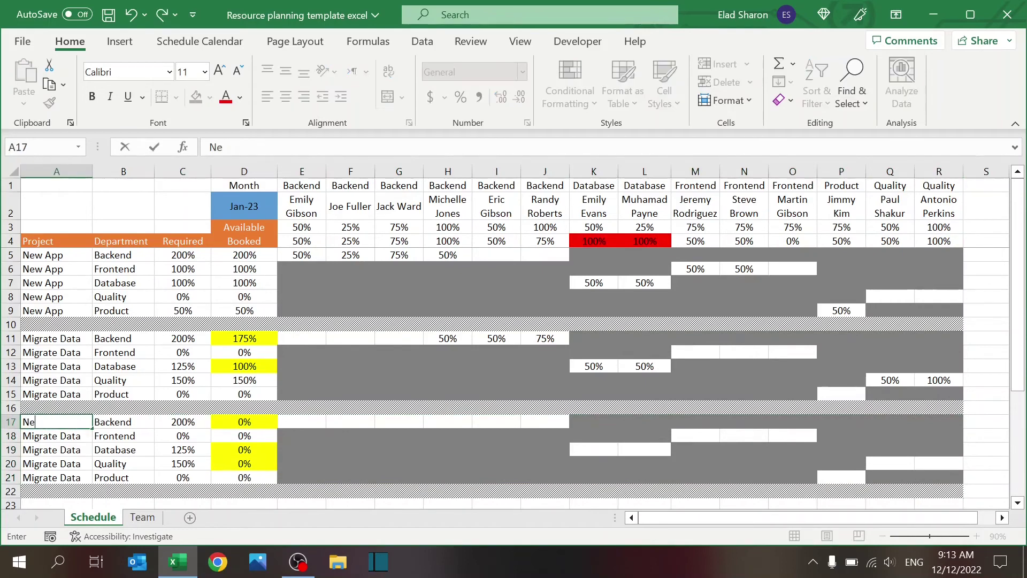
text(w project)
key(Return)
key(Up)
key(ctrl+c)
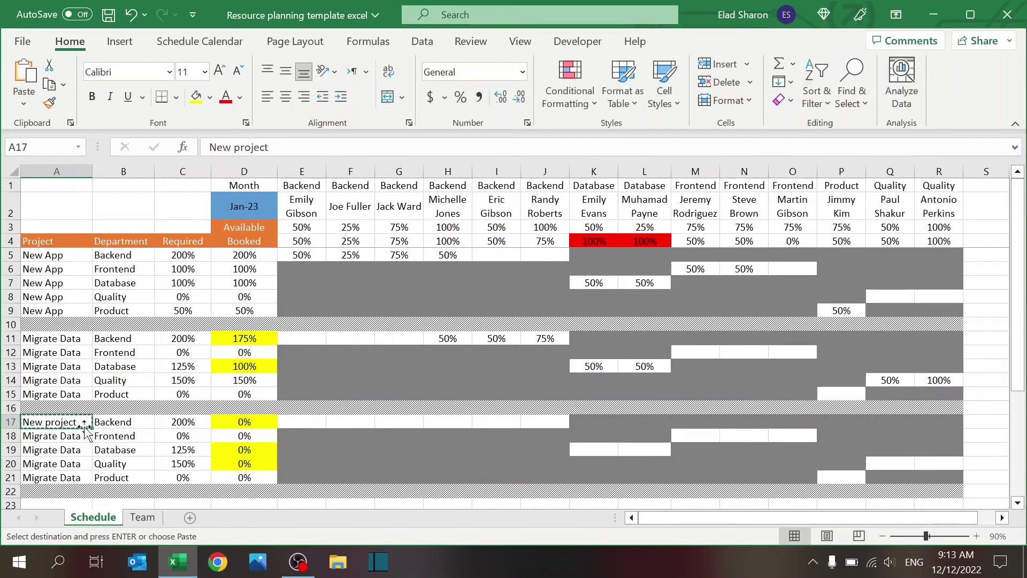
drag(66, 438, 61, 477)
key(Return)
Set New project requirements: Backend and Database 0%, Quality 300%, Product 150%
click(189, 425)
text(0)
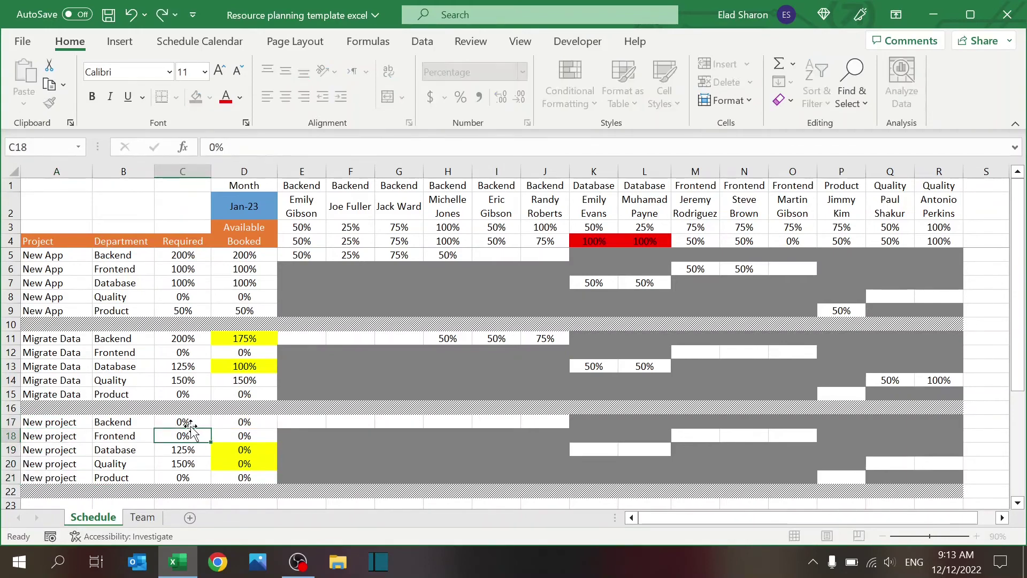
key(Return)
key(Return)
key(BackSpace)
key(BackSpace)
key(BackSpace)
key(BackSpace)
text(0)
key(Return)
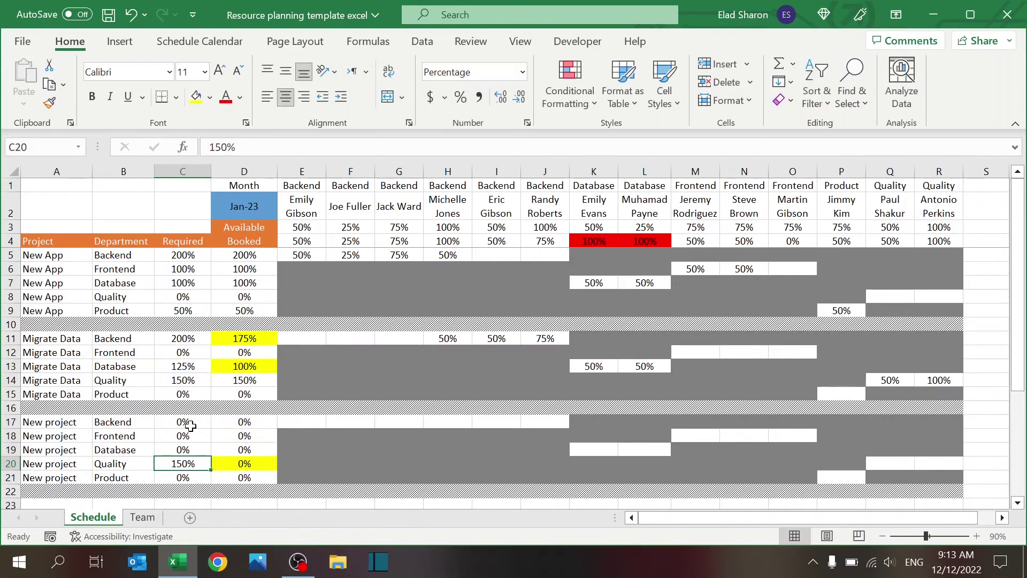
text(300)
key(Return)
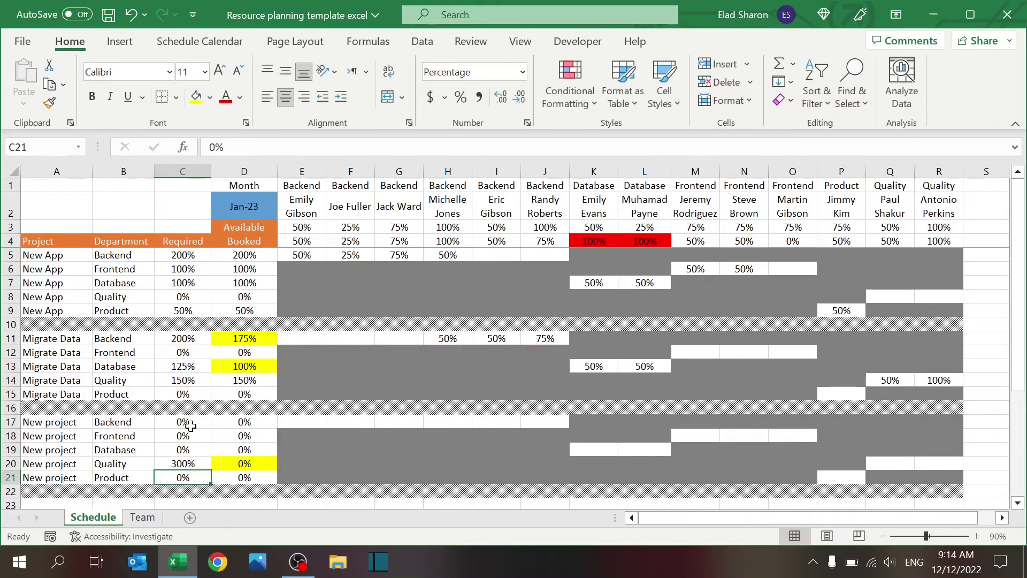
text(150)
key(Return)
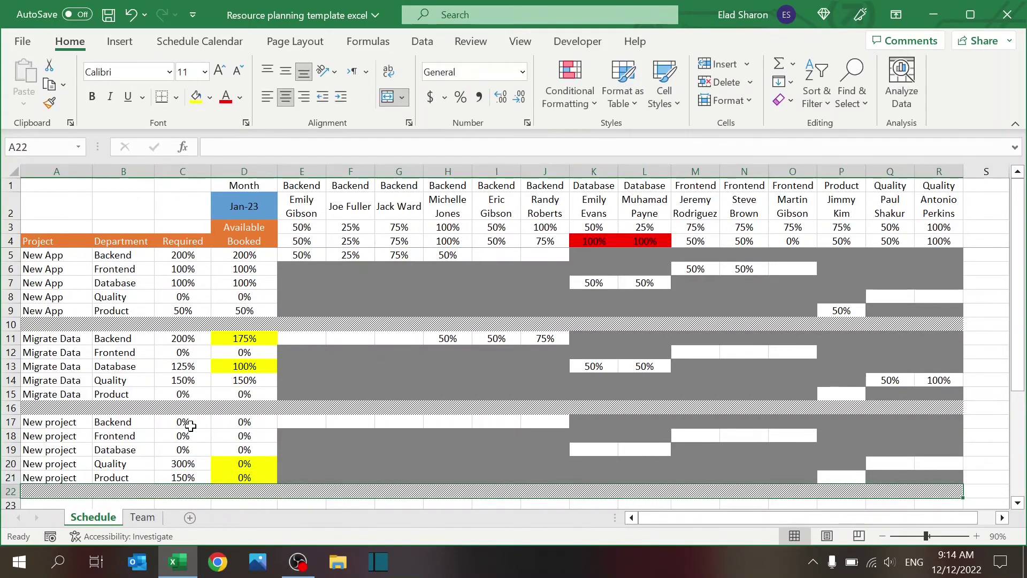
Book 150% in P21 against the New project's Product requirement
key(Up)
key(Up)
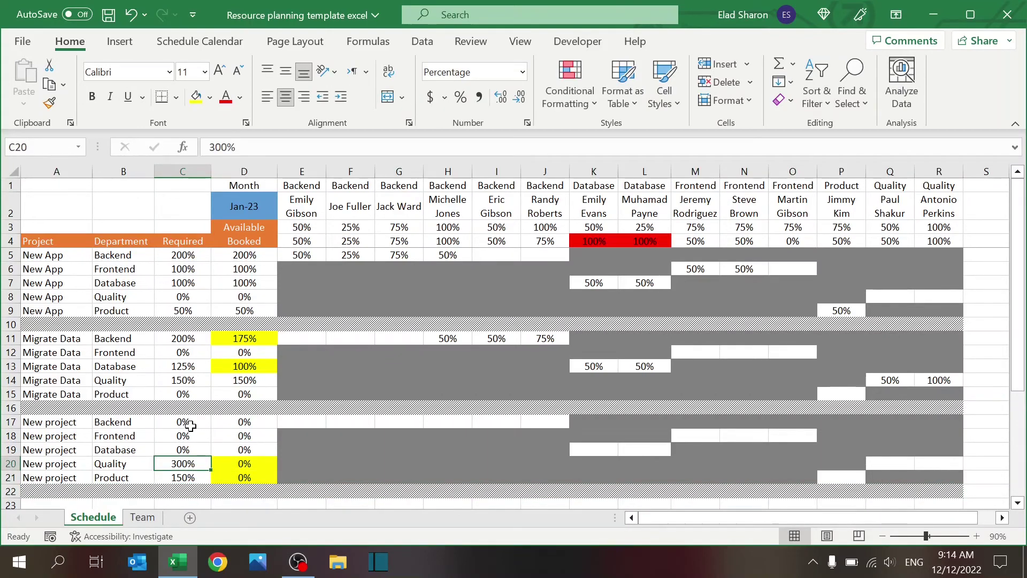
key(Right)
key(Right)
key(Right)
key(Right)
key(Right)
key(Right)
key(Right)
key(Right)
key(Right)
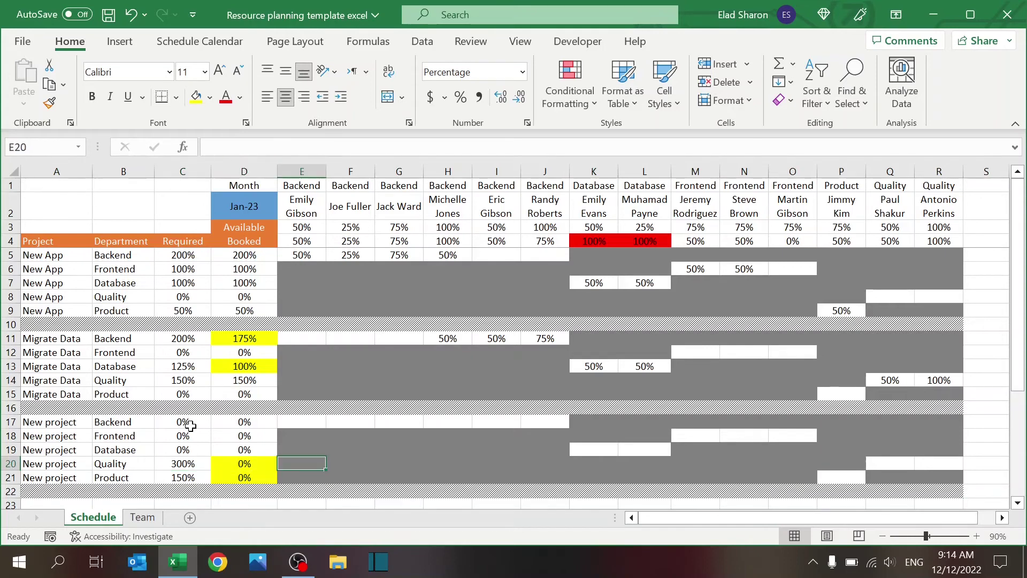
key(Right)
key(Right)
key(Right)
key(Right)
key(Down)
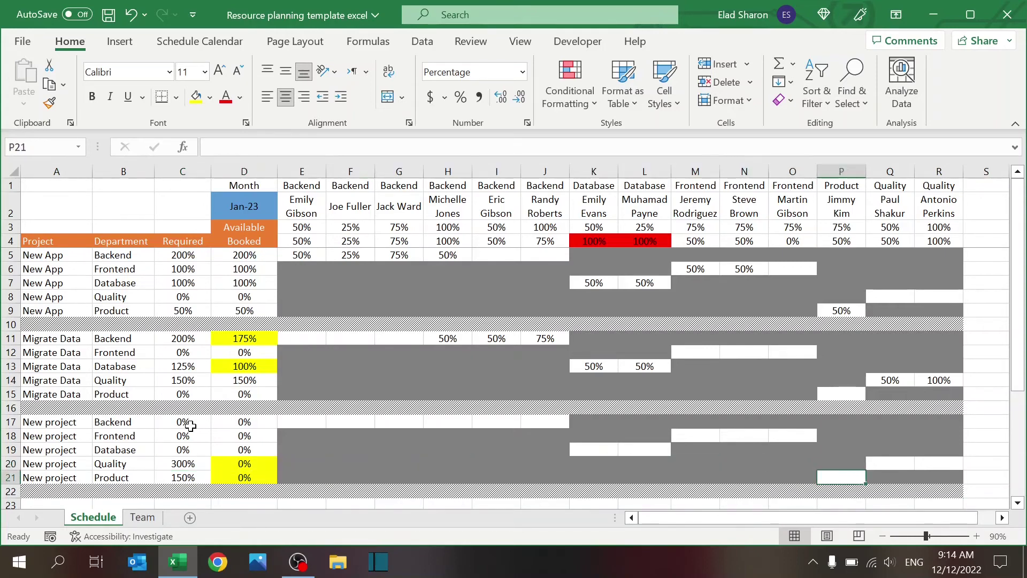
text(75)
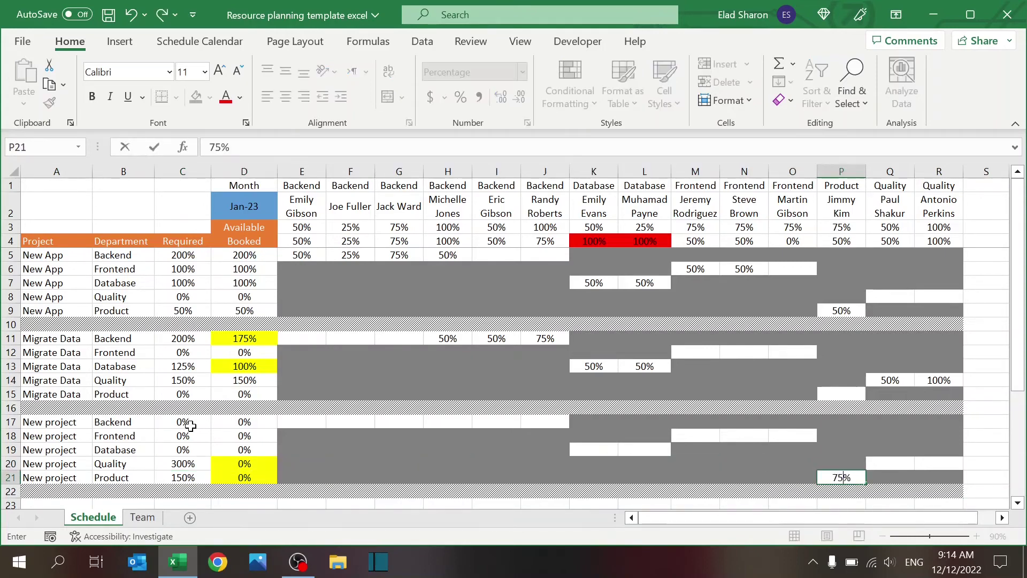
key(BackSpace)
key(BackSpace)
text(150)
key(Up)
Book 150% in Q20 and R20 against the New project's Quality requirement
key(Right)
text(150)
key(Right)
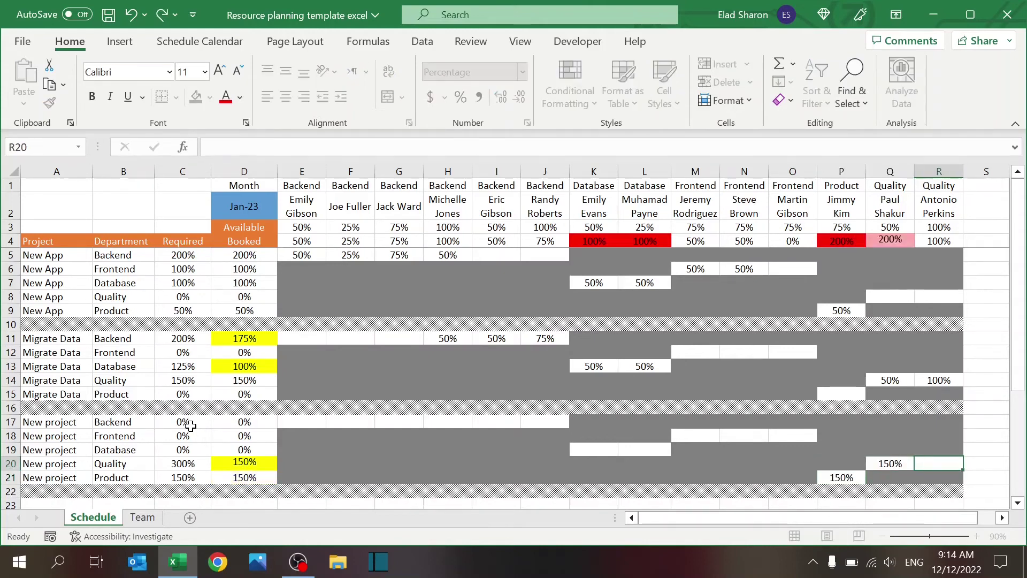
text(150)
key(Left)
key(Left)
key(Right)
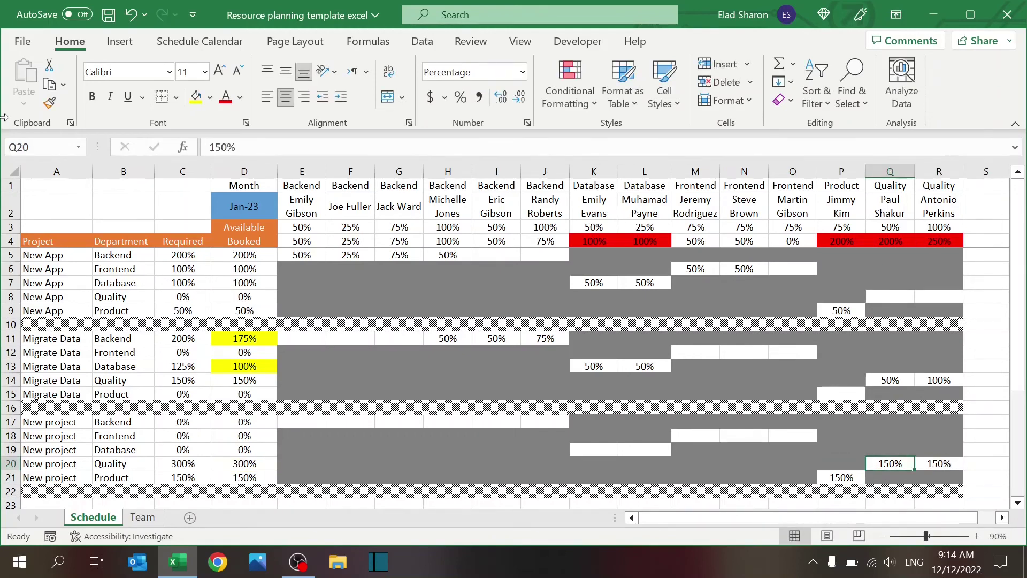
click(599, 242)
click(548, 97)
click(595, 369)
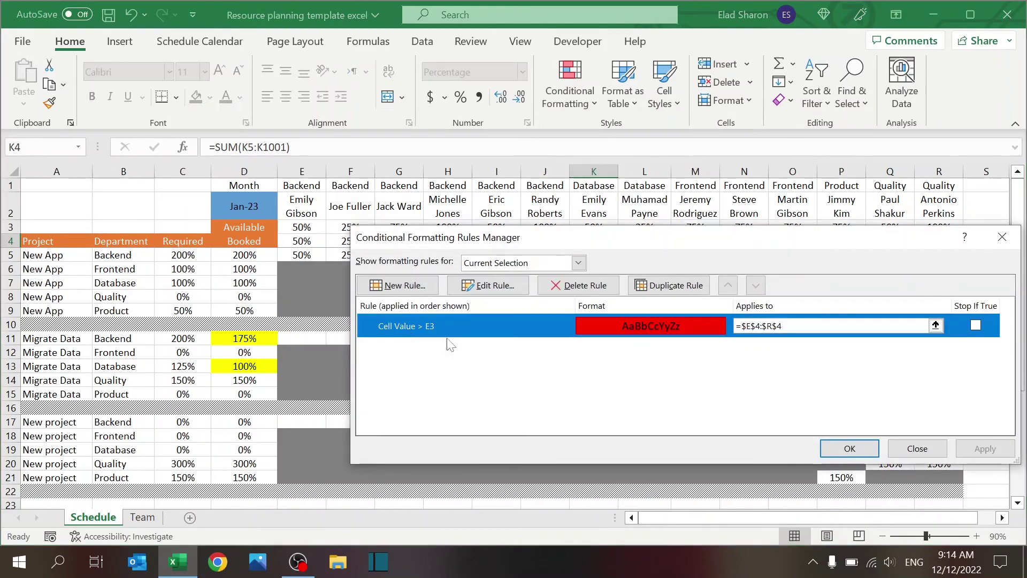
click(917, 448)
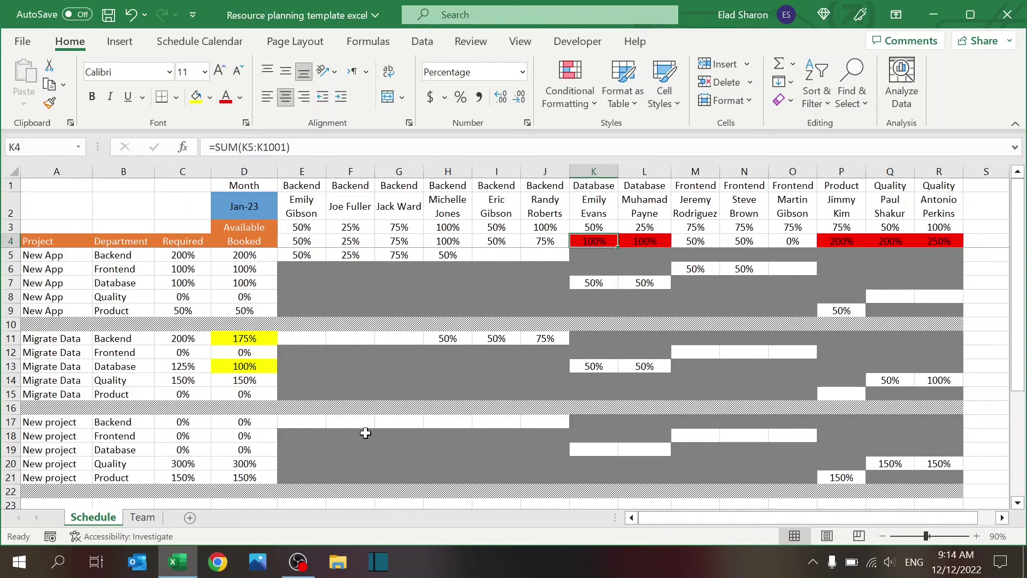
click(269, 225)
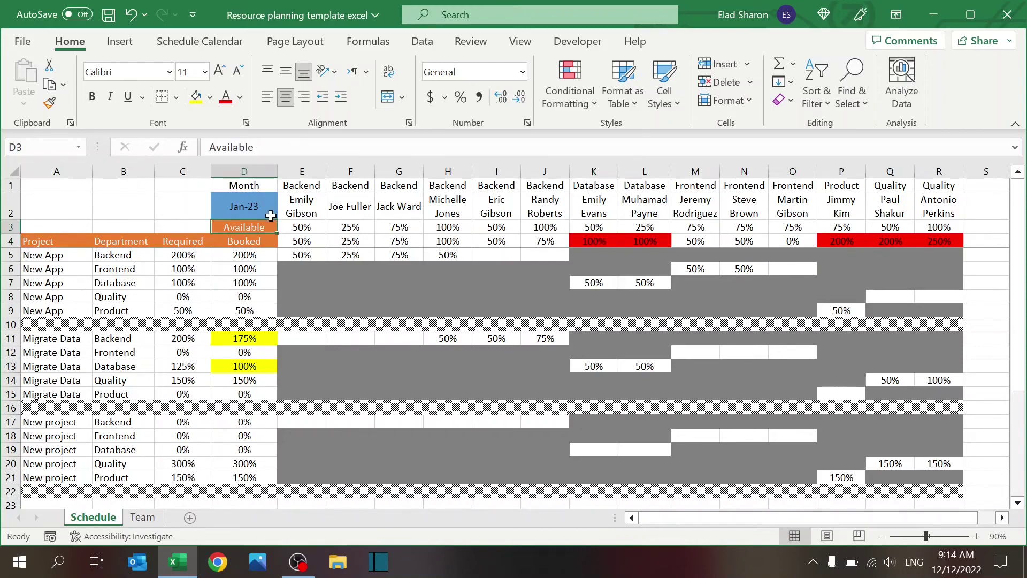
click(267, 214)
click(342, 268)
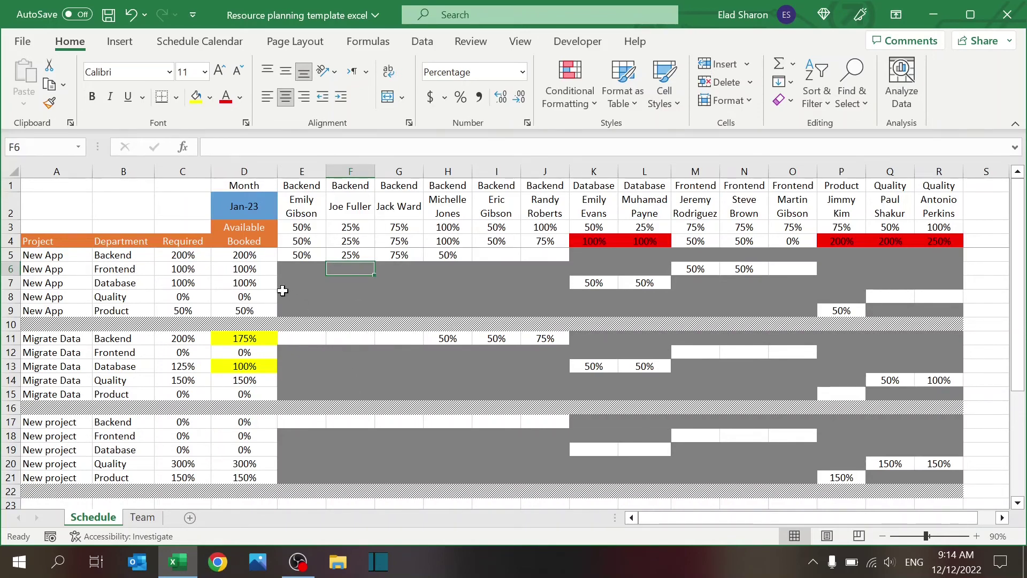
click(265, 211)
click(284, 213)
click(256, 235)
click(284, 213)
click(275, 235)
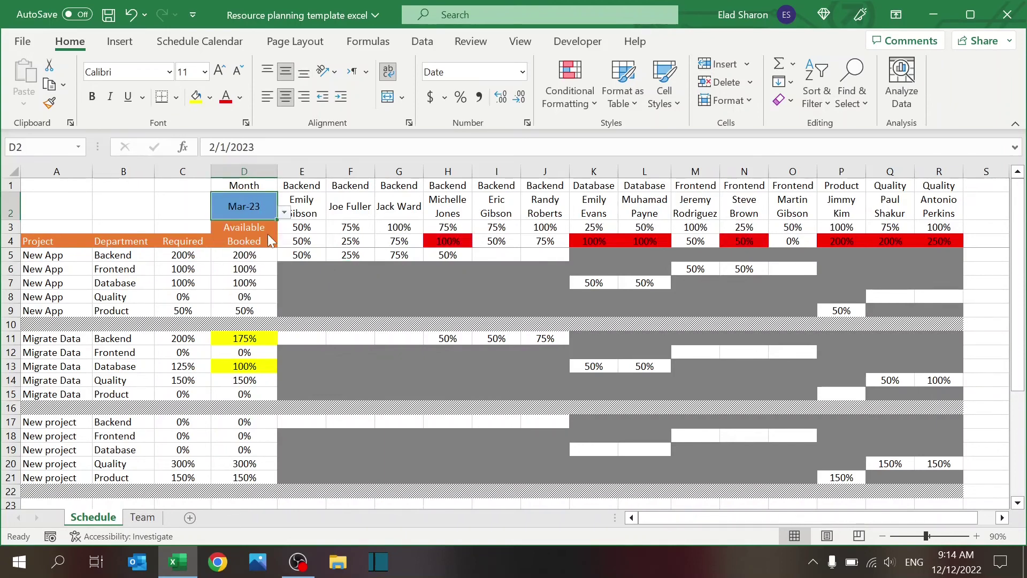
click(283, 213)
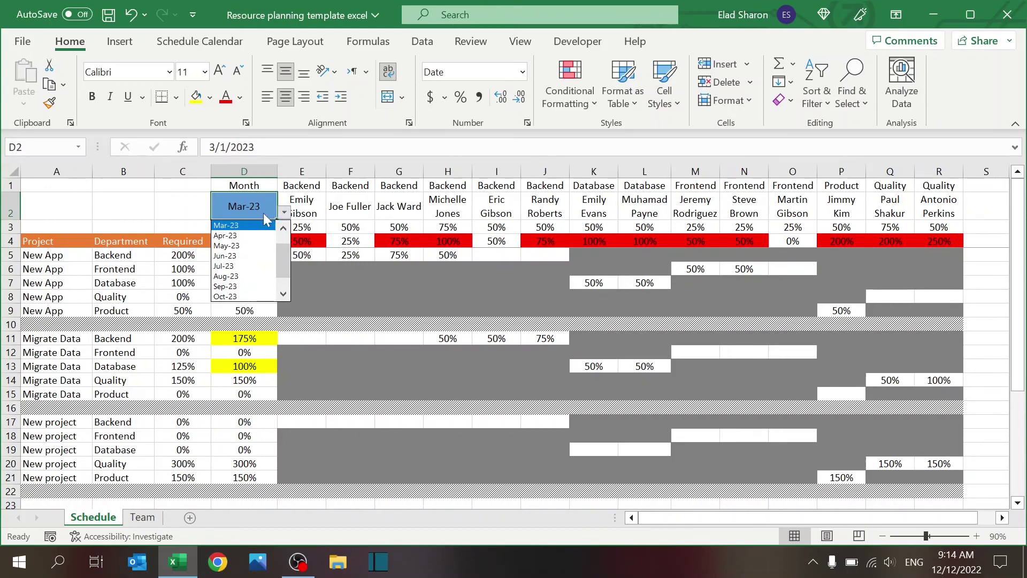
click(263, 216)
scroll(254, 240, up, 1)
click(255, 227)
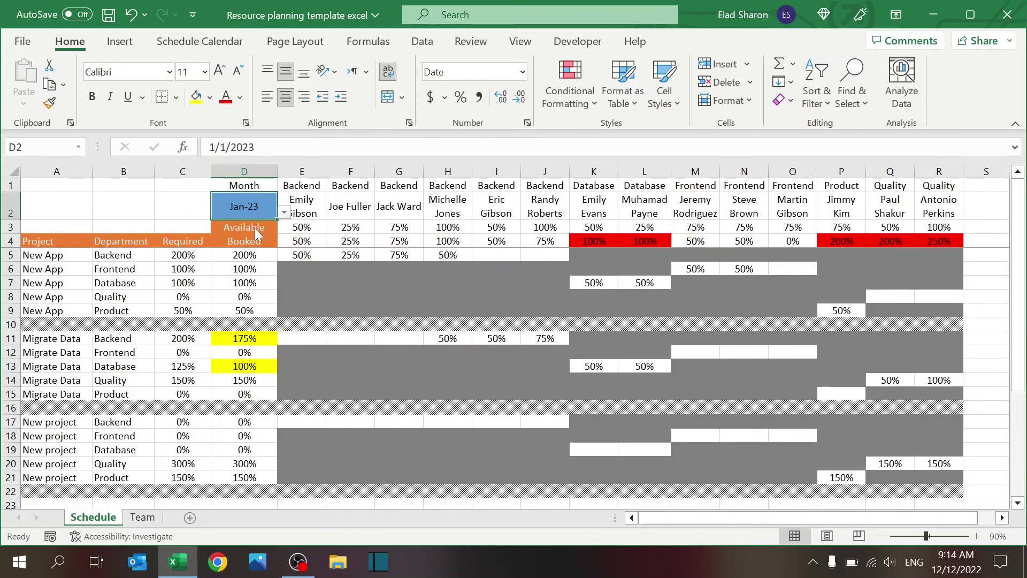
right_click(89, 521)
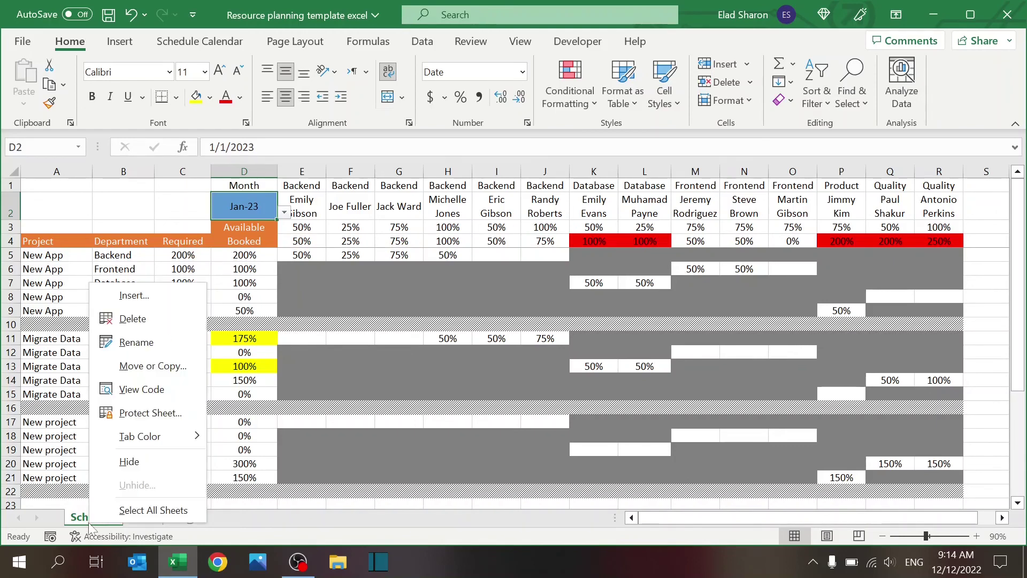
click(152, 366)
click(106, 464)
click(178, 493)
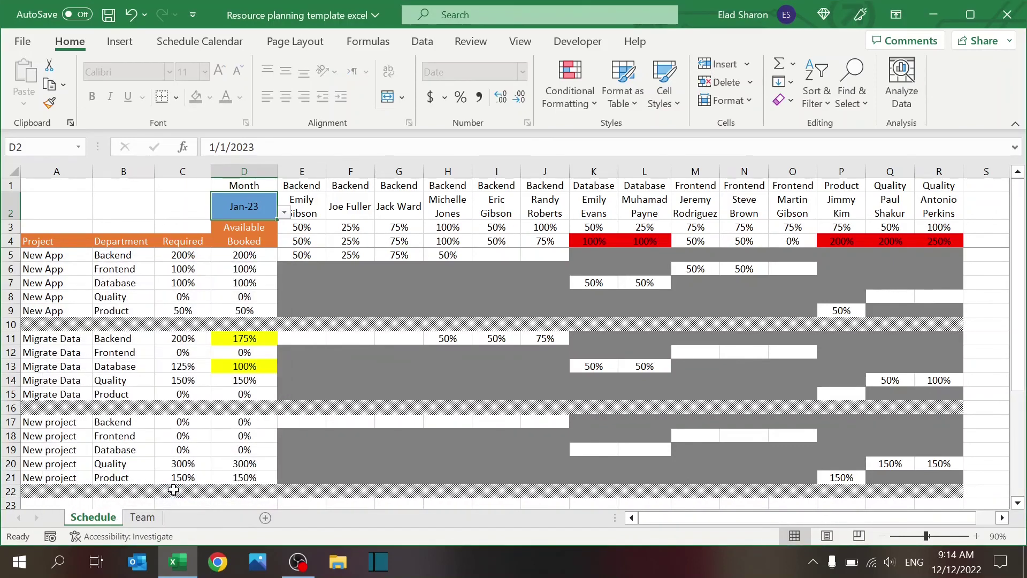
click(284, 226)
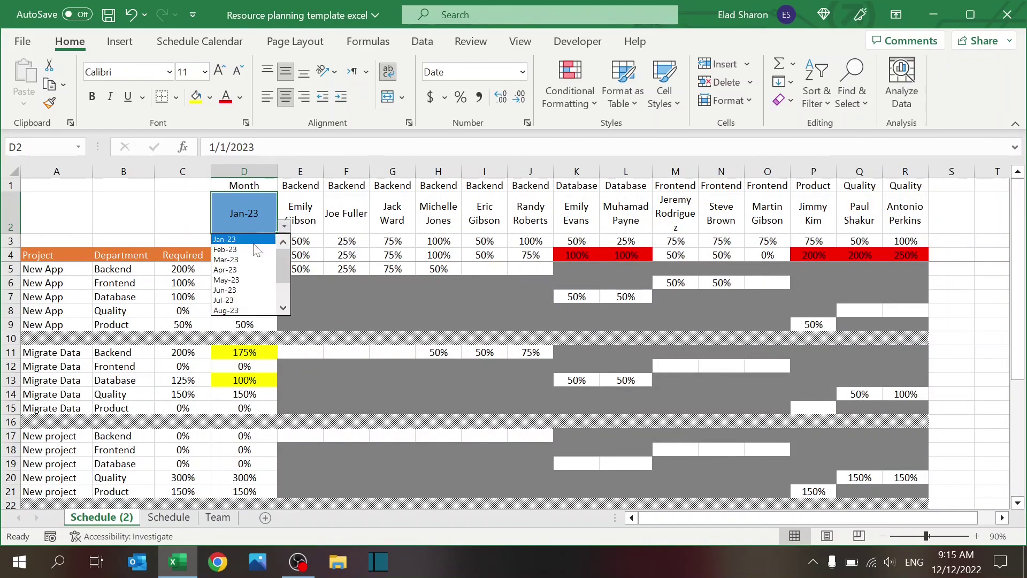
click(254, 250)
click(167, 518)
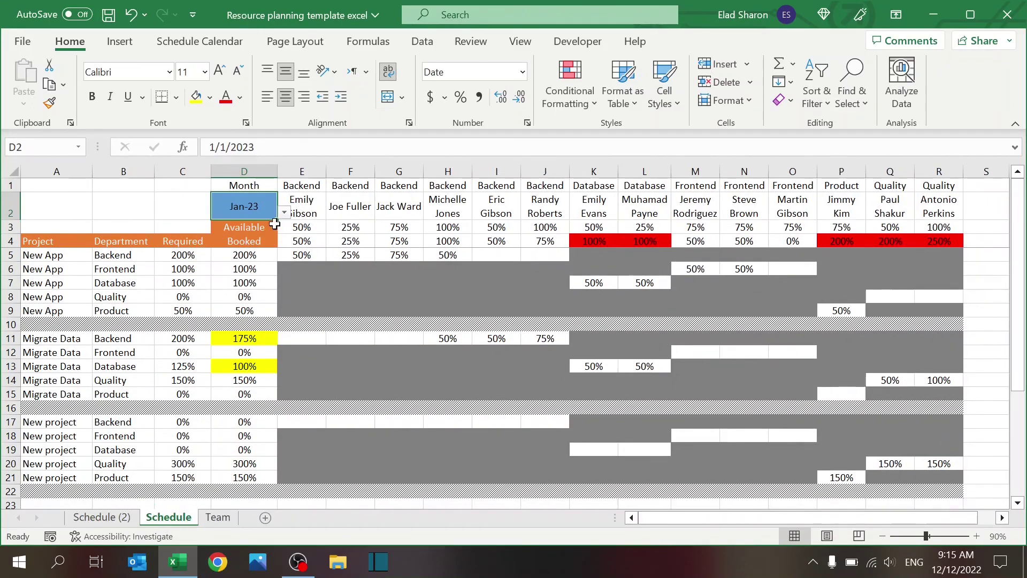
click(118, 518)
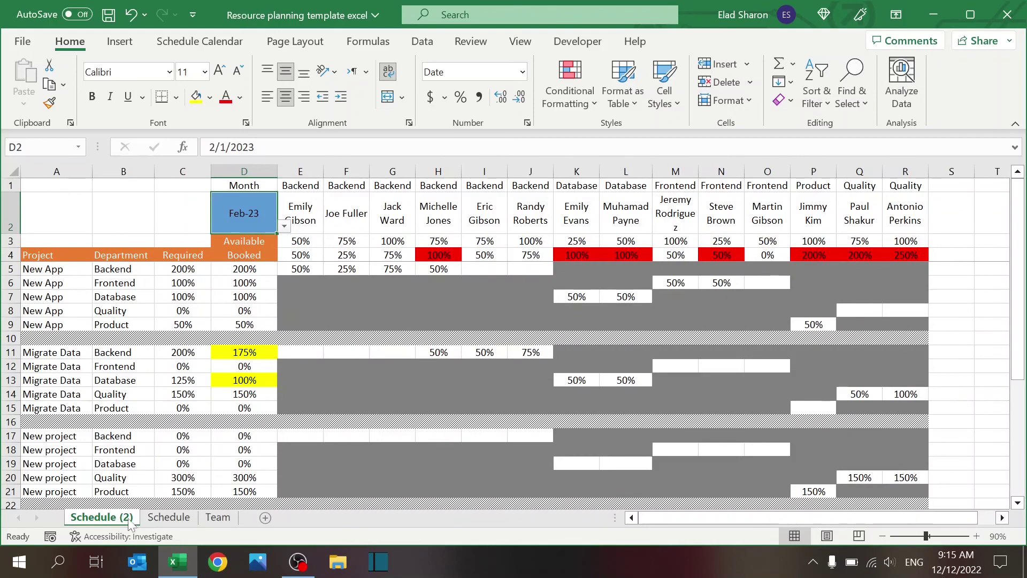
click(163, 518)
click(97, 518)
click(665, 282)
click(635, 293)
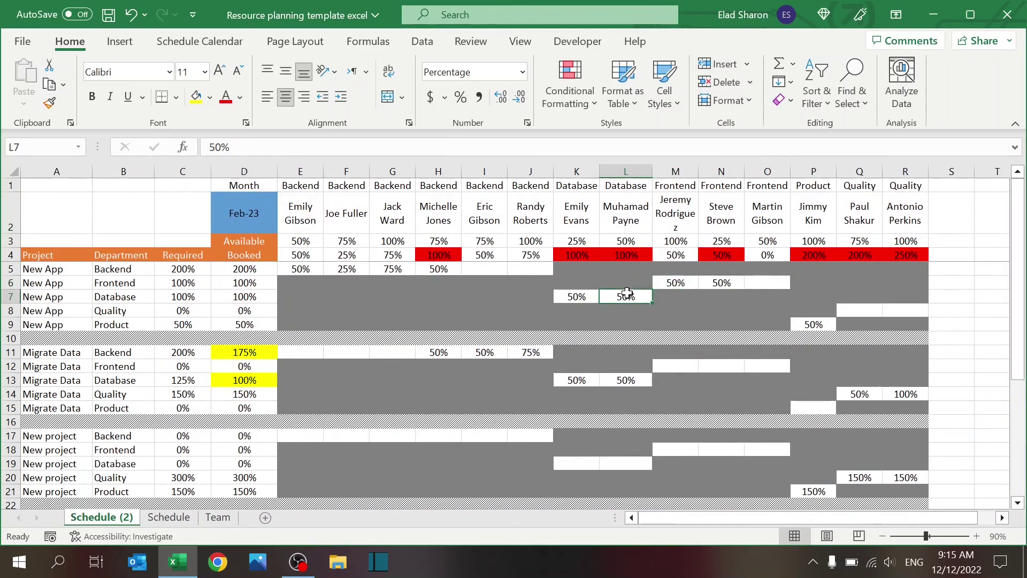
click(660, 281)
click(571, 298)
click(168, 517)
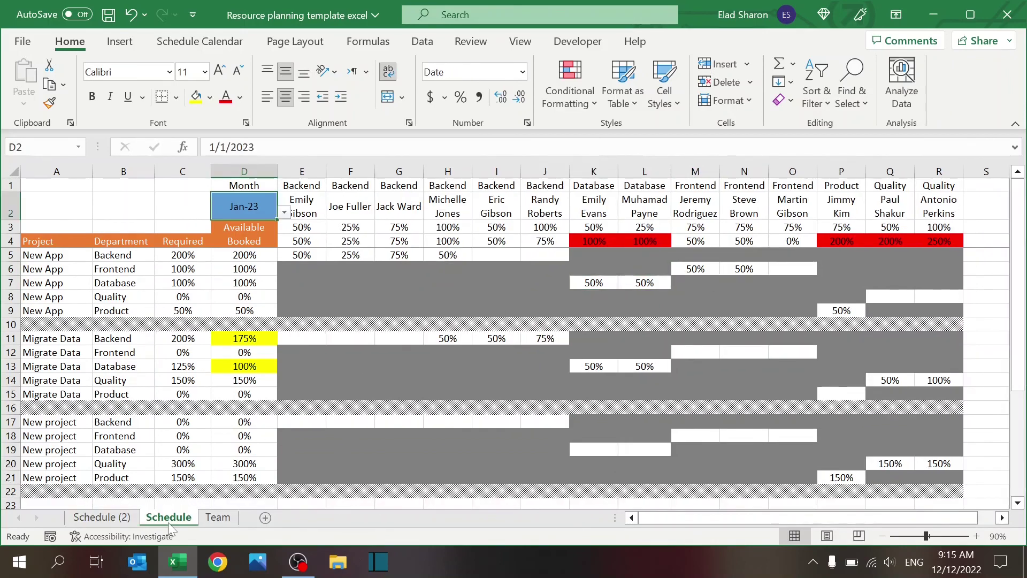
click(109, 517)
right_click(109, 517)
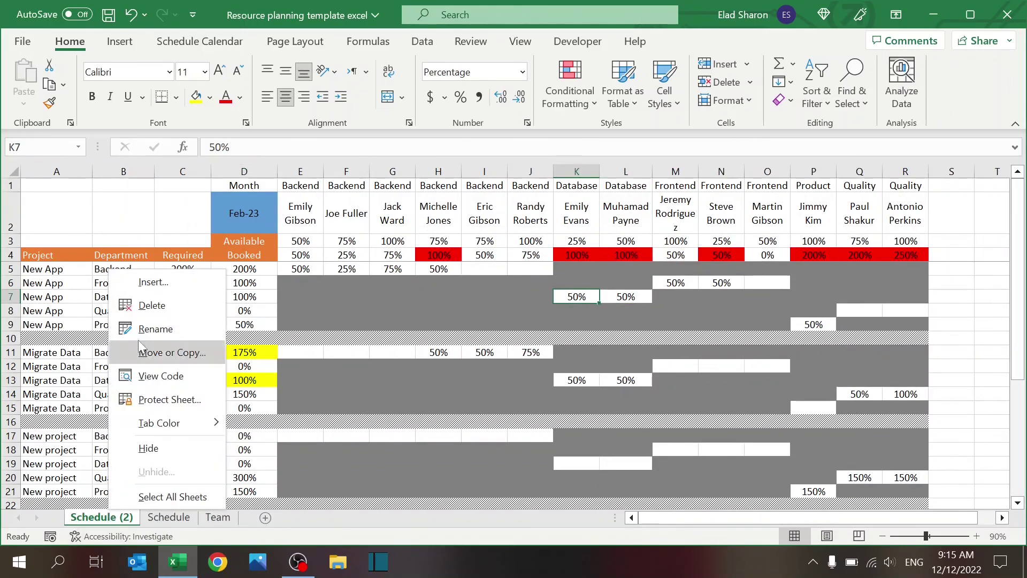
click(149, 305)
click(490, 325)
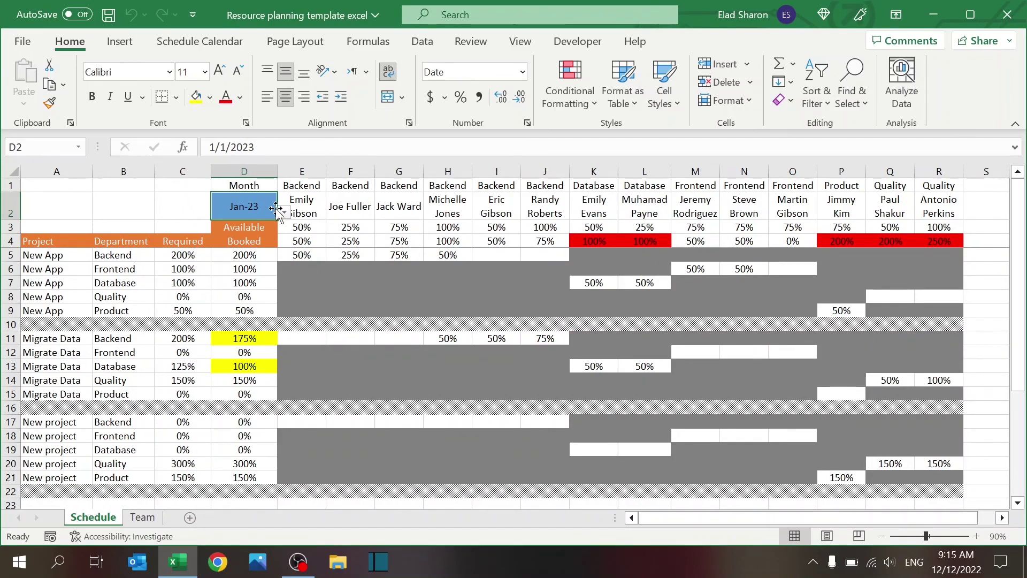
click(43, 195)
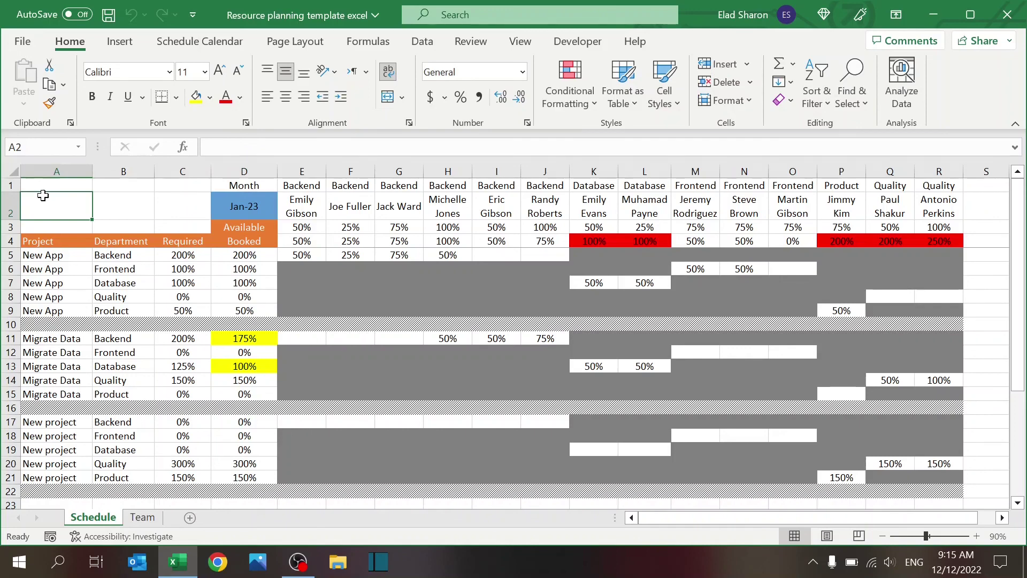